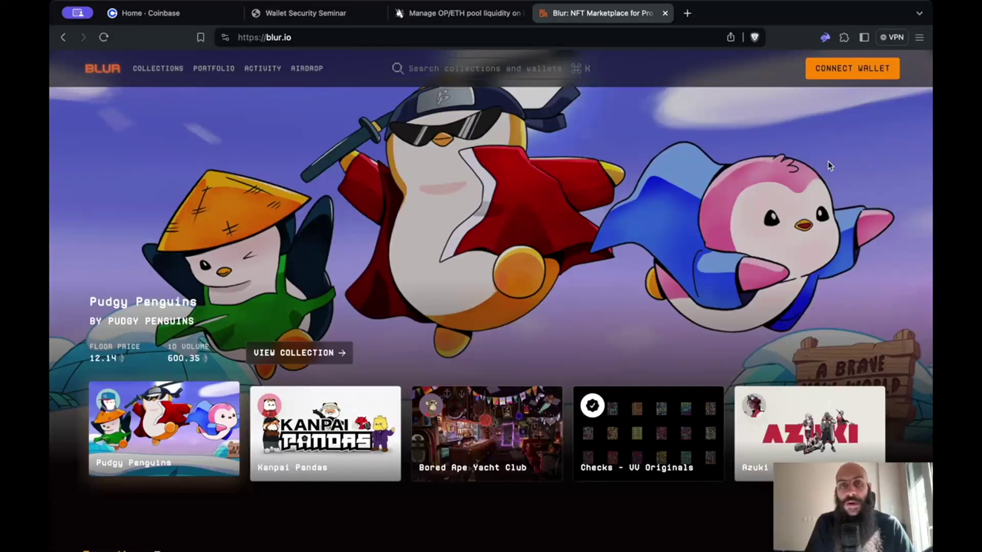
Connect the MetaMask wallet to Blur
{"action": "left_click", "coordinate": [850, 76]}
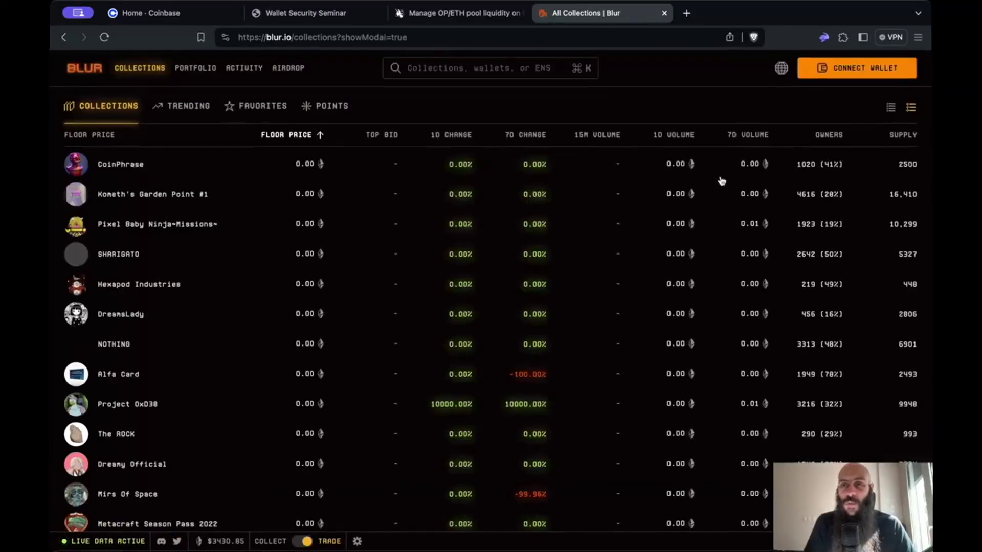
{"action": "left_click", "coordinate": [849, 72]}
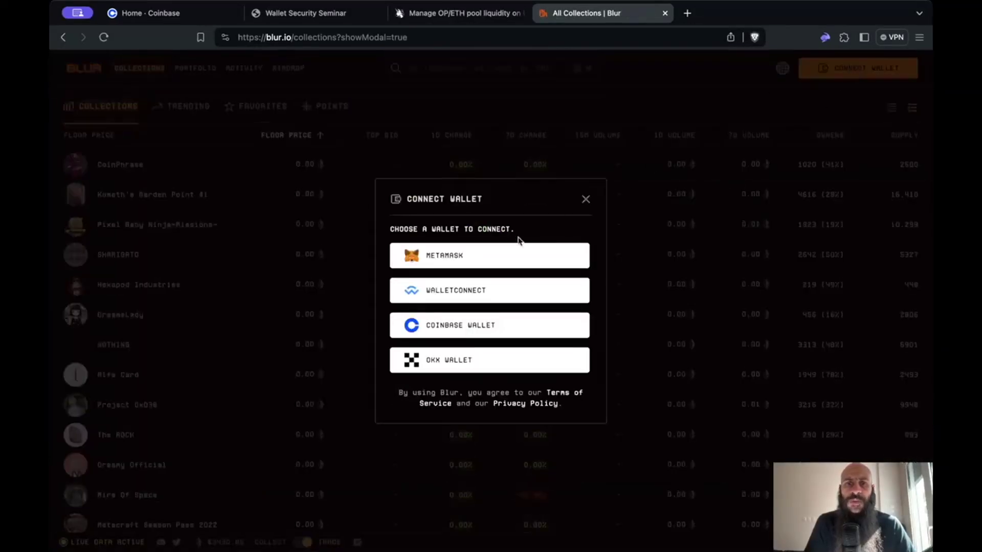
{"action": "left_click", "coordinate": [493, 256]}
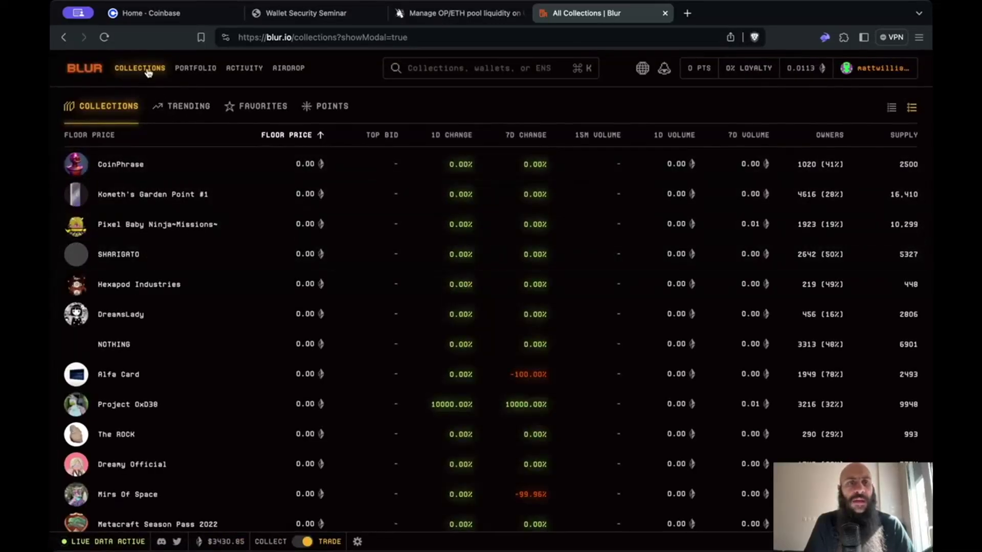
Sort collections by floor price, highest first, then browse the Top and Trending lists
{"action": "left_click", "coordinate": [298, 135]}
{"action": "left_click", "coordinate": [101, 77]}
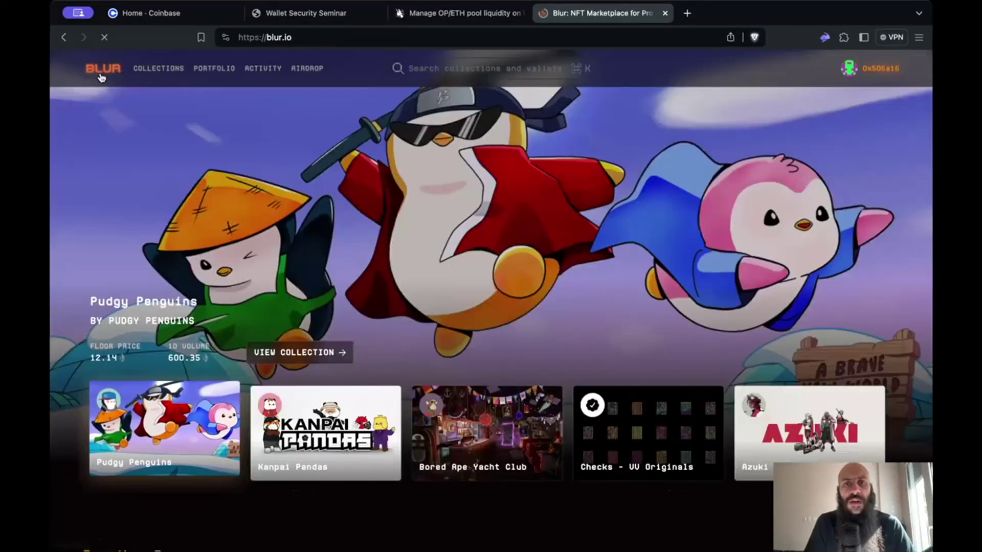
{"action": "scroll", "coordinate": [315, 180], "scroll_direction": "down", "scroll_amount": 5}
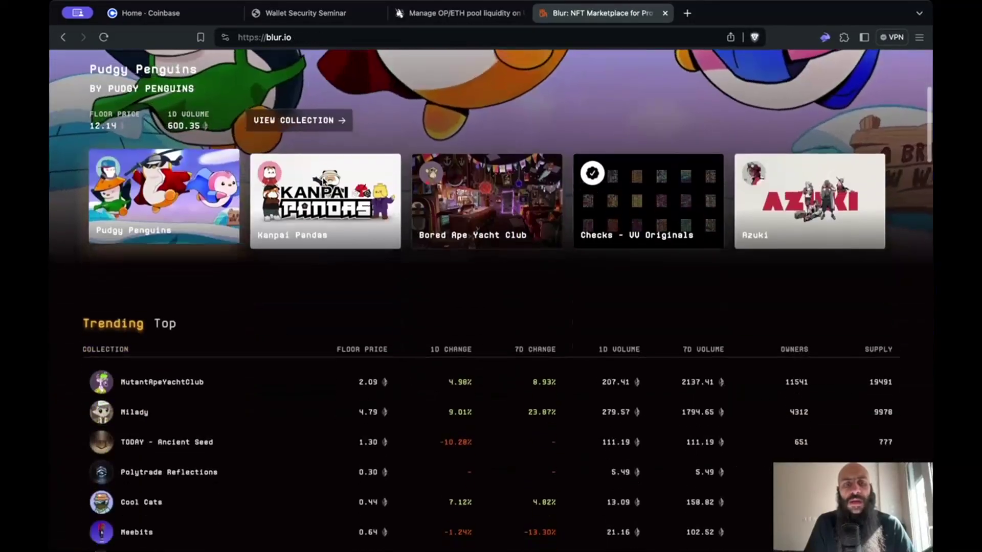
{"action": "scroll", "coordinate": [181, 280], "scroll_direction": "down", "scroll_amount": 2}
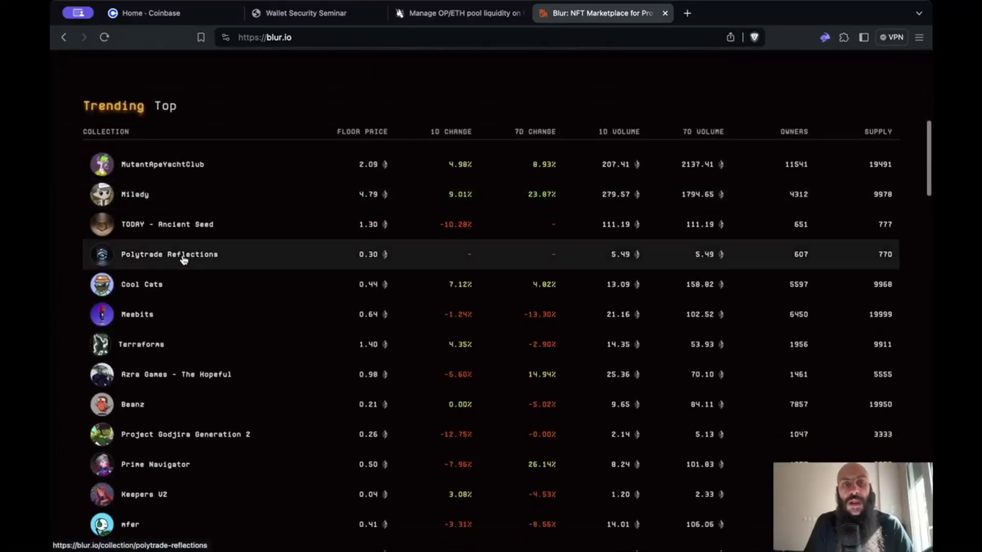
{"action": "left_click", "coordinate": [167, 106]}
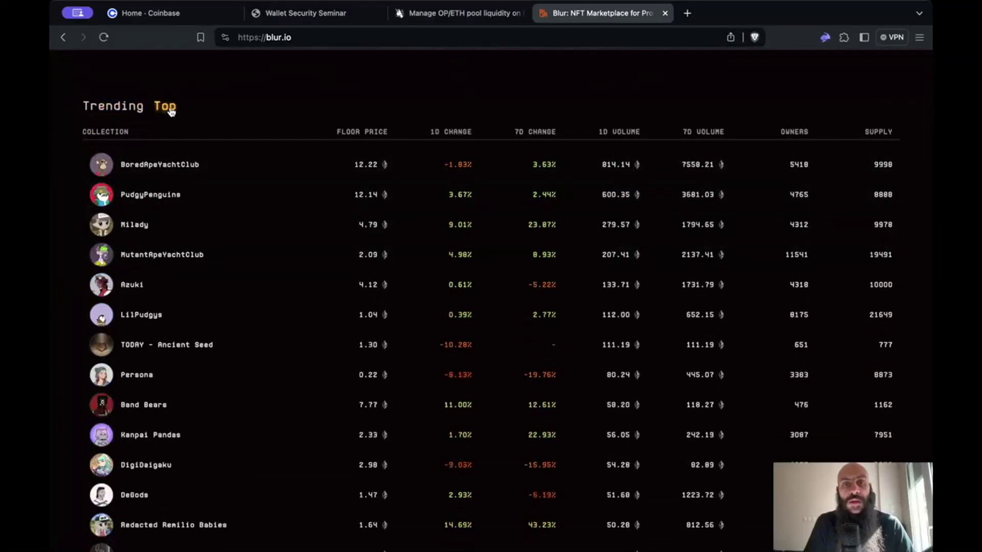
{"action": "left_click", "coordinate": [134, 108]}
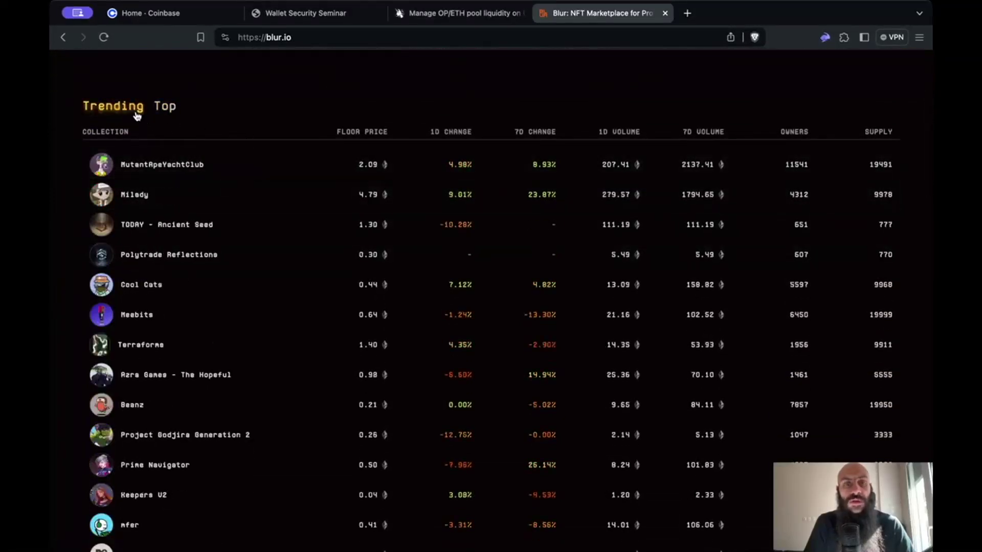
{"action": "scroll", "coordinate": [206, 114], "scroll_direction": "up", "scroll_amount": 6}
{"action": "scroll", "coordinate": [219, 118], "scroll_direction": "up", "scroll_amount": 3}
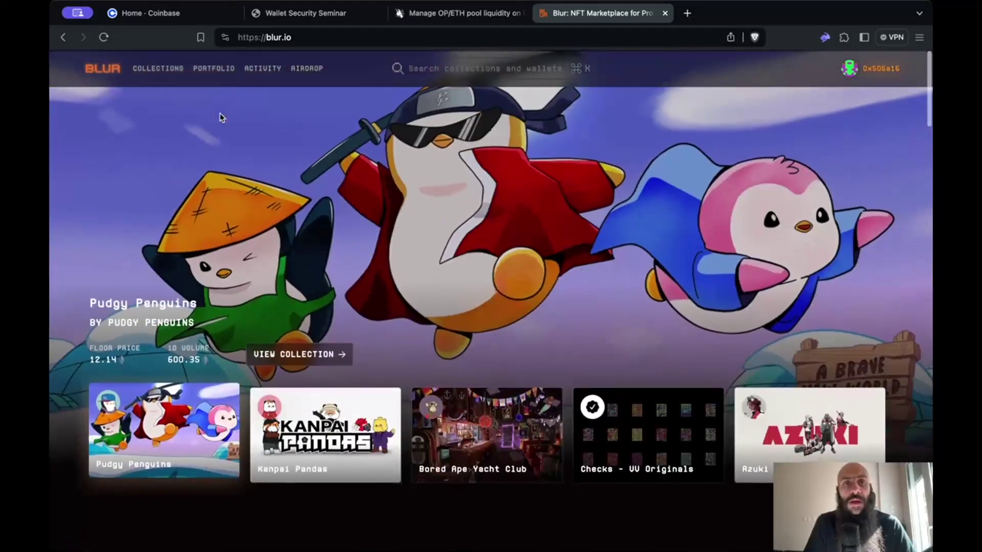
Search collections for 'cryptopunks', then 'bored ape', and open BoredApeYachtClub
{"action": "left_click", "coordinate": [164, 73]}
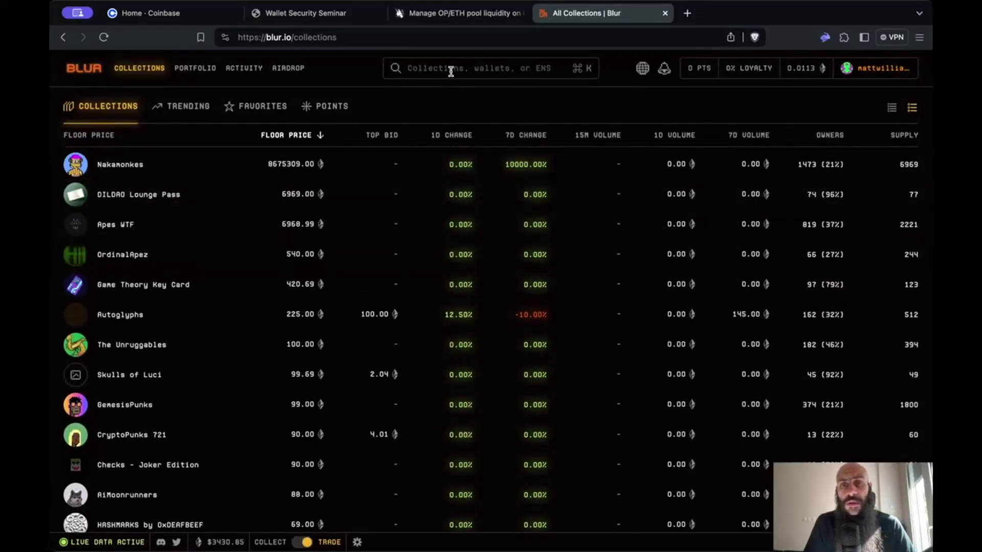
{"action": "left_click", "coordinate": [451, 72]}
{"action": "type", "text": "cryptop"}
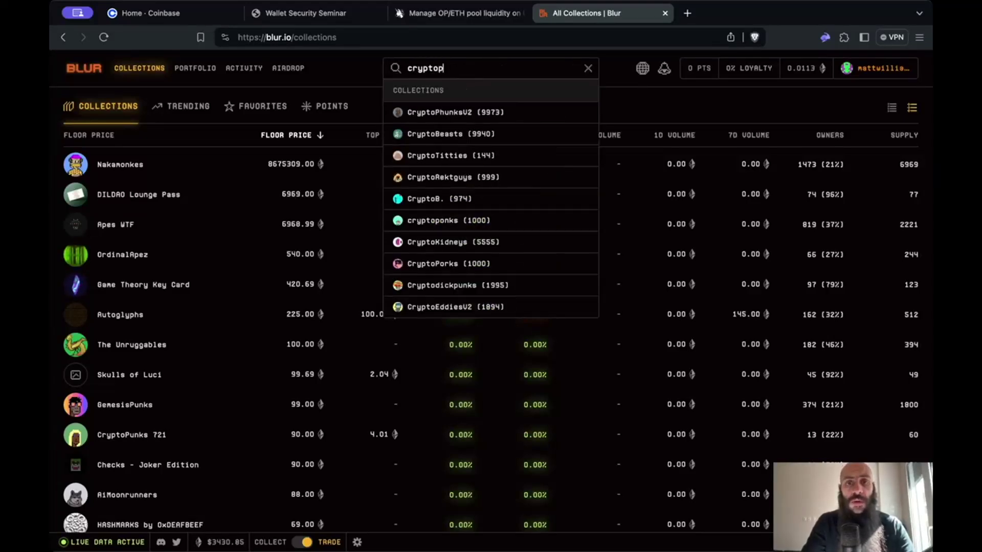
{"action": "type", "text": "unks"}
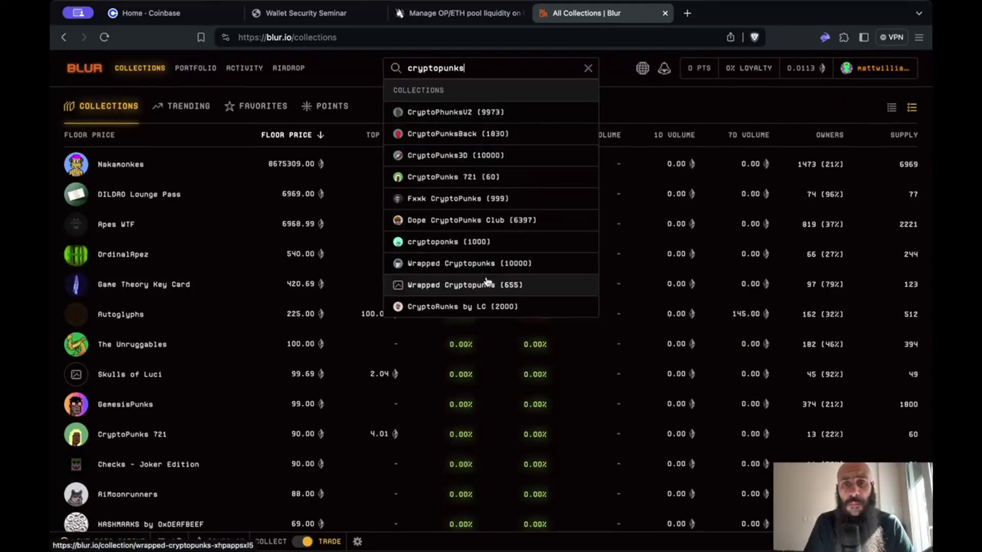
{"action": "key", "text": "super+a"}
{"action": "type", "text": "bored ape"}
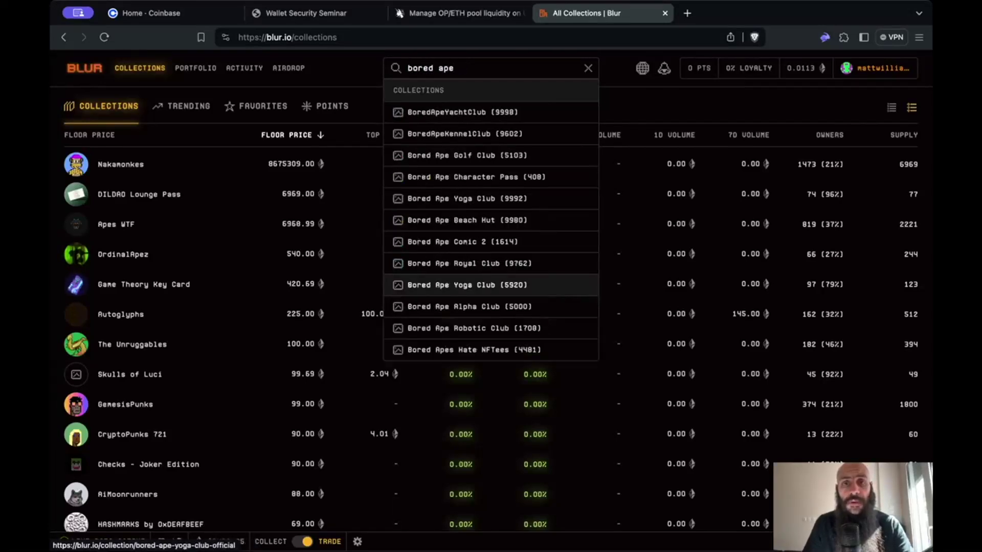
{"action": "left_click", "coordinate": [495, 114]}
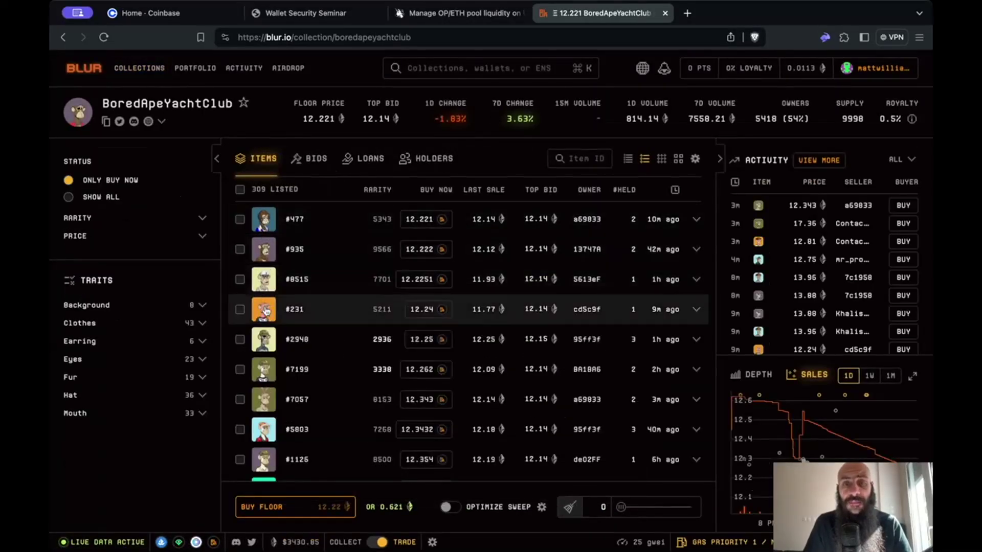
Try buying BoredApeYachtClub #935 for 12.222 ETH, which fails for insufficient funds
{"action": "scroll", "coordinate": [403, 276], "scroll_direction": "down", "scroll_amount": 2}
{"action": "scroll", "coordinate": [409, 287], "scroll_direction": "down", "scroll_amount": 5}
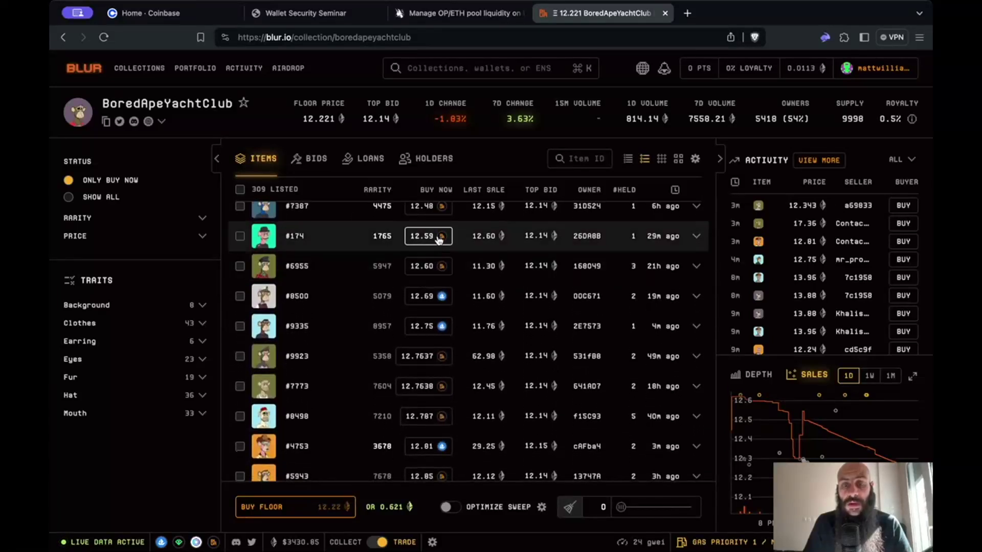
{"action": "scroll", "coordinate": [431, 302], "scroll_direction": "down", "scroll_amount": 2}
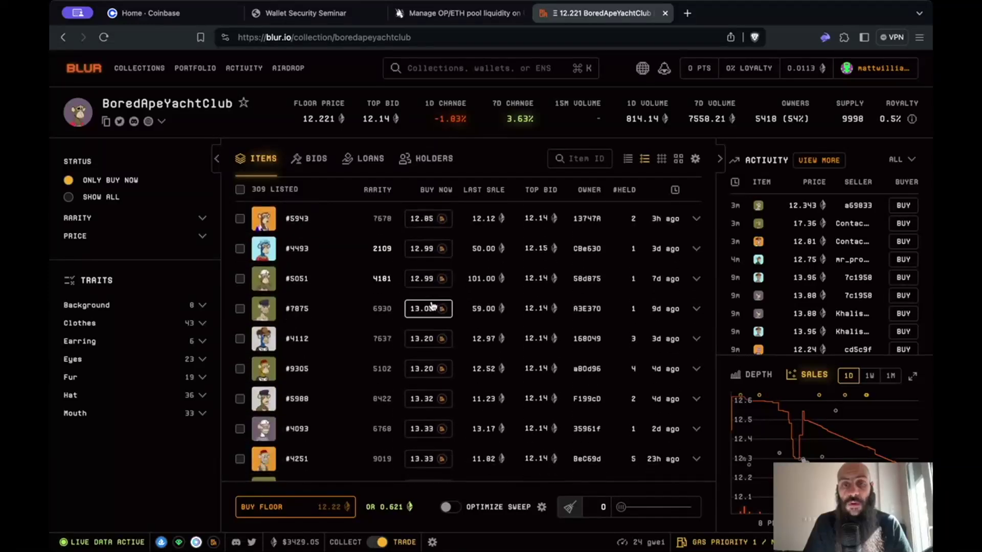
{"action": "scroll", "coordinate": [432, 304], "scroll_direction": "up", "scroll_amount": 10}
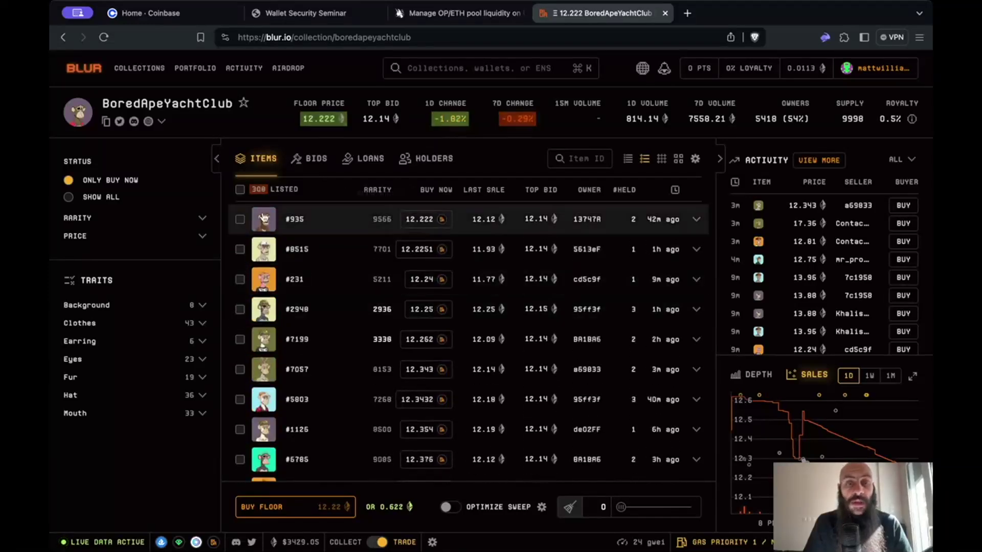
{"action": "left_click", "coordinate": [422, 221]}
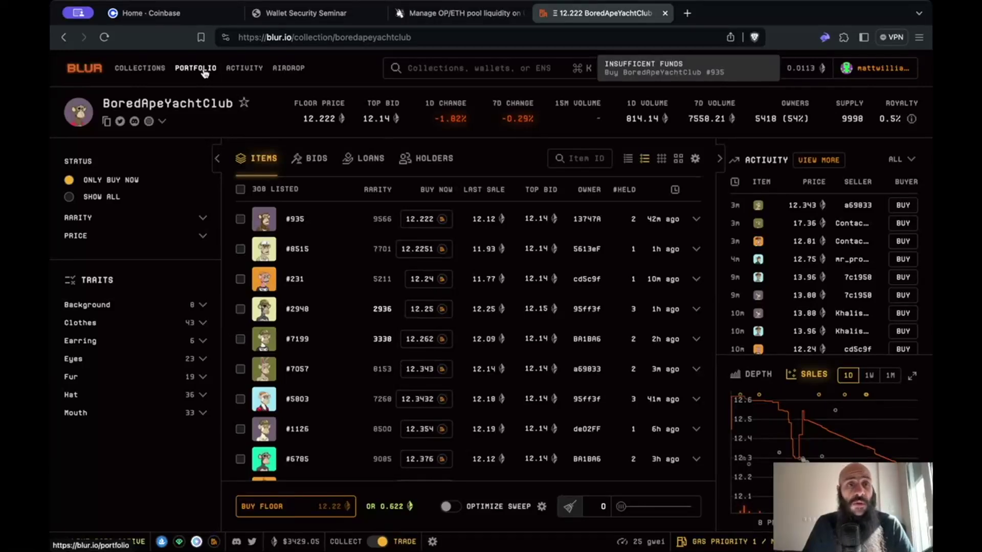
Sort collections by floor price, lowest first, and open Pixel Baby Ninja~Missions
{"action": "left_click", "coordinate": [129, 68]}
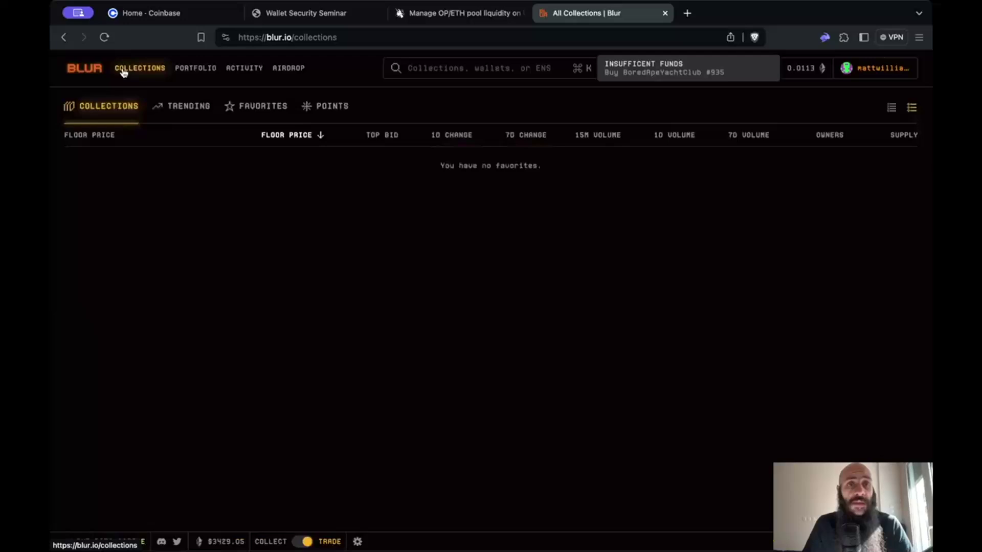
{"action": "left_click", "coordinate": [321, 135]}
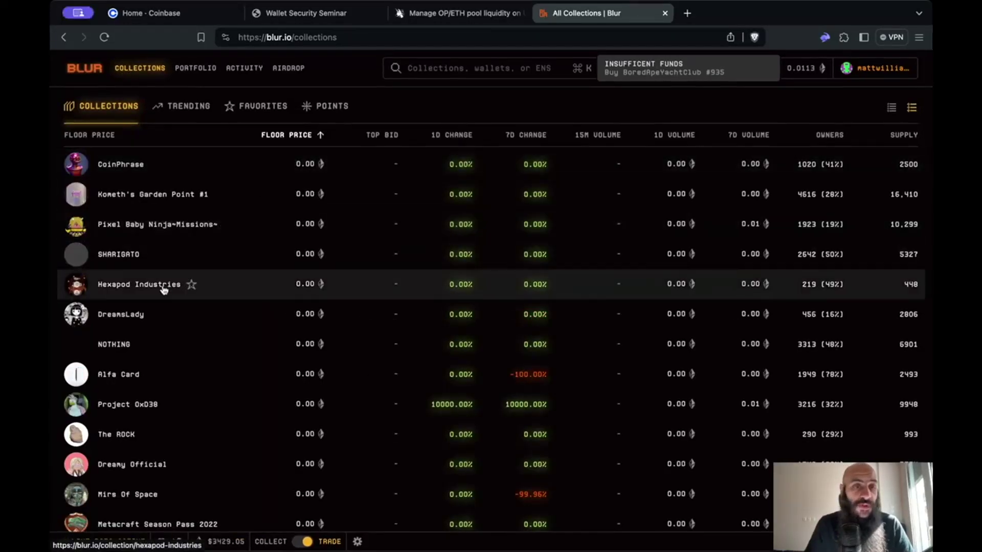
{"action": "scroll", "coordinate": [190, 276], "scroll_direction": "down", "scroll_amount": 2}
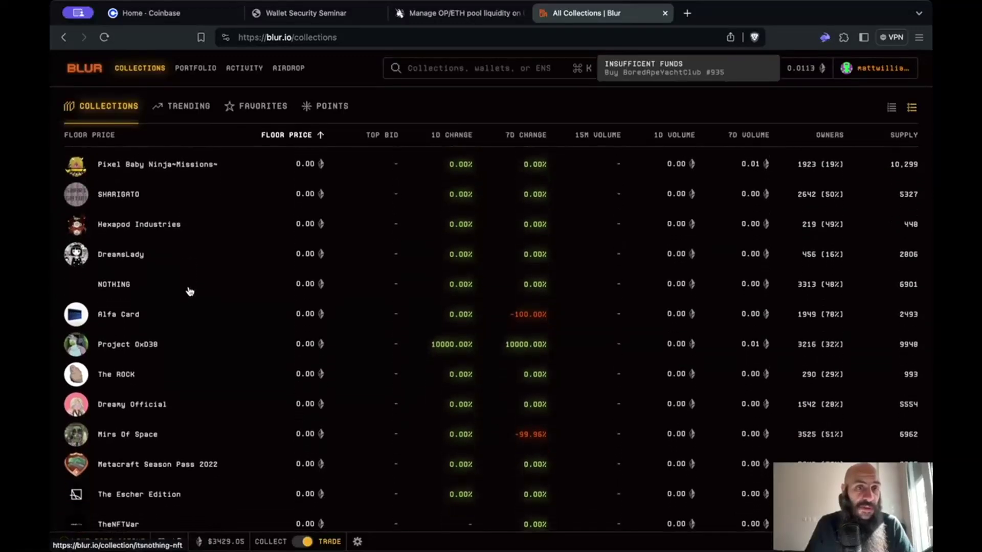
{"action": "scroll", "coordinate": [192, 265], "scroll_direction": "up", "scroll_amount": 2}
{"action": "left_click", "coordinate": [252, 223]}
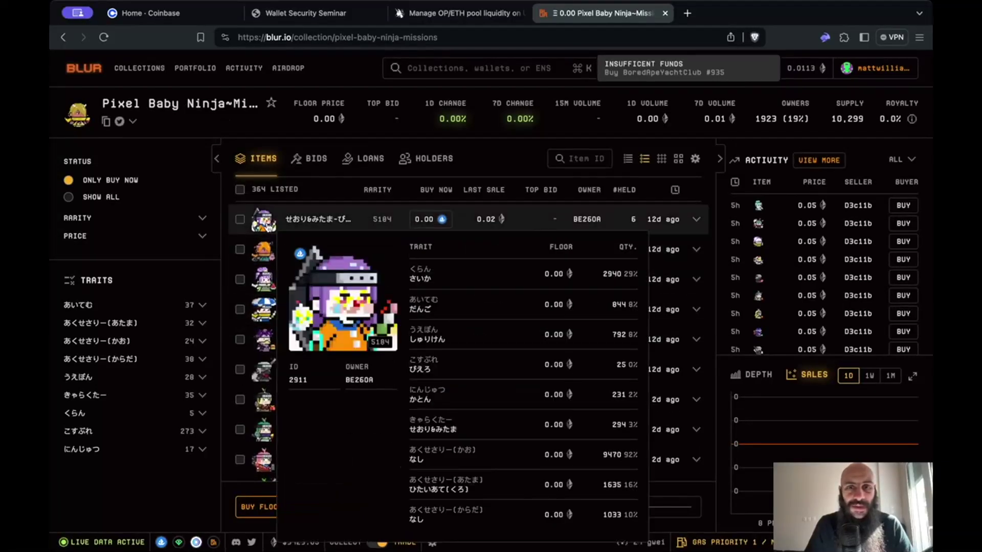
Check the first item's traits, then select all listed items for a 100-item sweep
{"action": "left_click", "coordinate": [267, 225]}
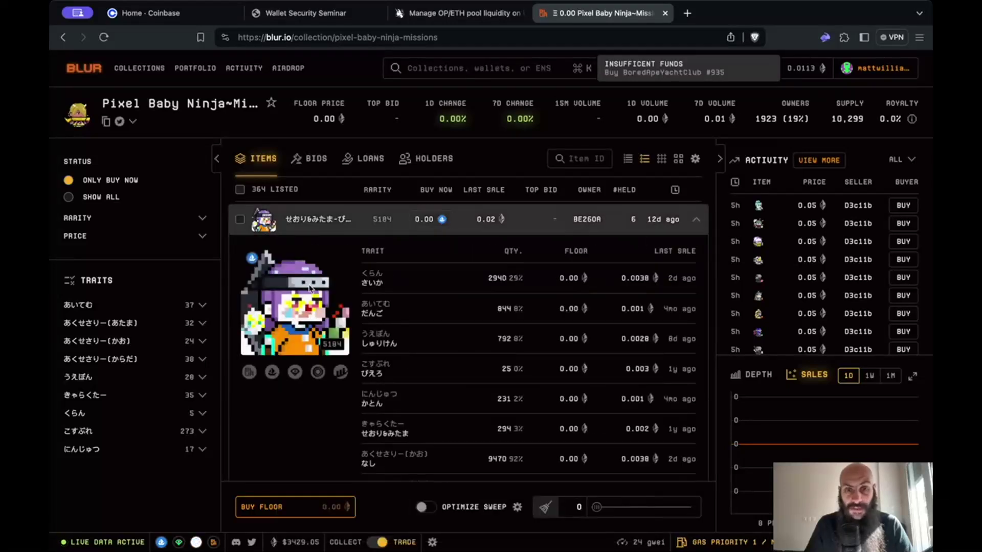
{"action": "left_click", "coordinate": [286, 248]}
{"action": "scroll", "coordinate": [268, 317], "scroll_direction": "down", "scroll_amount": 2}
{"action": "scroll", "coordinate": [344, 331], "scroll_direction": "up", "scroll_amount": 2}
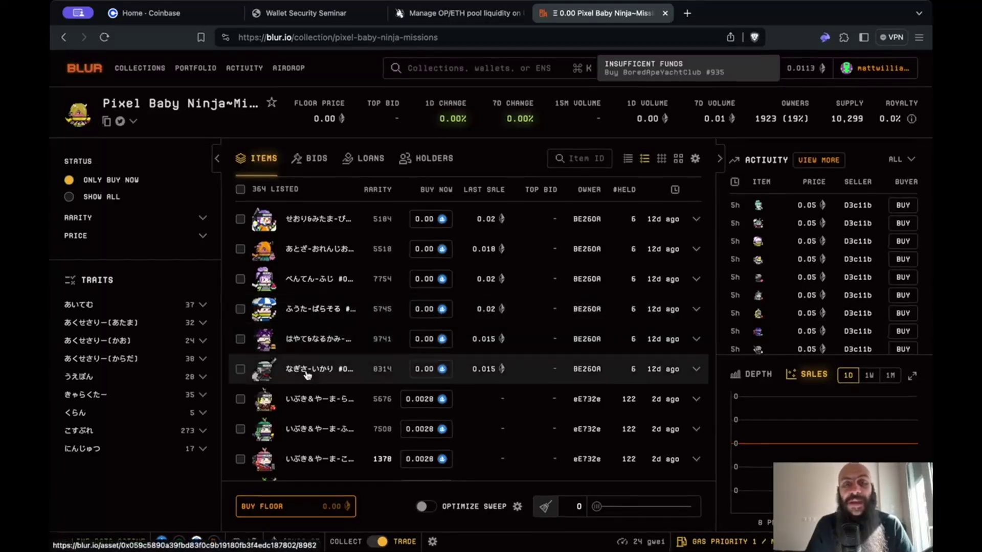
{"action": "left_click", "coordinate": [240, 190]}
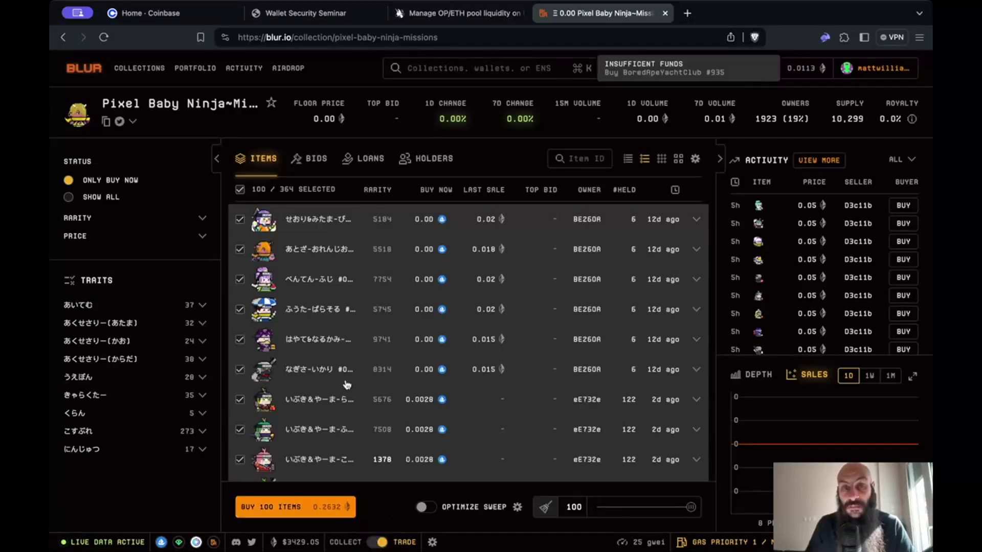
Clear the sweep selection and buy only the rarity 5676 item for 0.0028 ETH
{"action": "scroll", "coordinate": [337, 387], "scroll_direction": "down", "scroll_amount": 3}
{"action": "scroll", "coordinate": [336, 387], "scroll_direction": "up", "scroll_amount": 3}
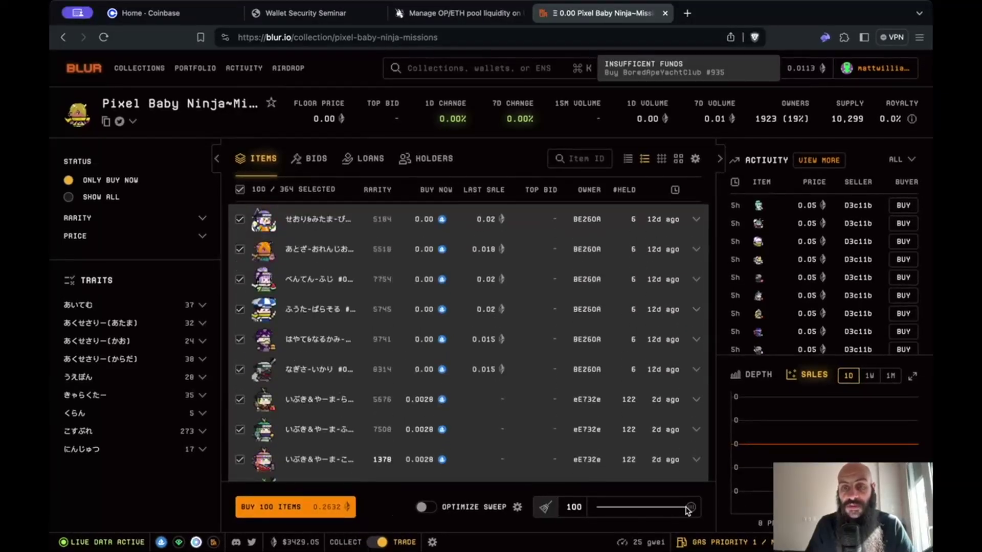
{"action": "mouse_move", "coordinate": [690, 507]}
{"action": "left_mouse_down"}
{"action": "mouse_move", "coordinate": [668, 507]}
{"action": "mouse_move", "coordinate": [691, 507]}
{"action": "left_mouse_up"}
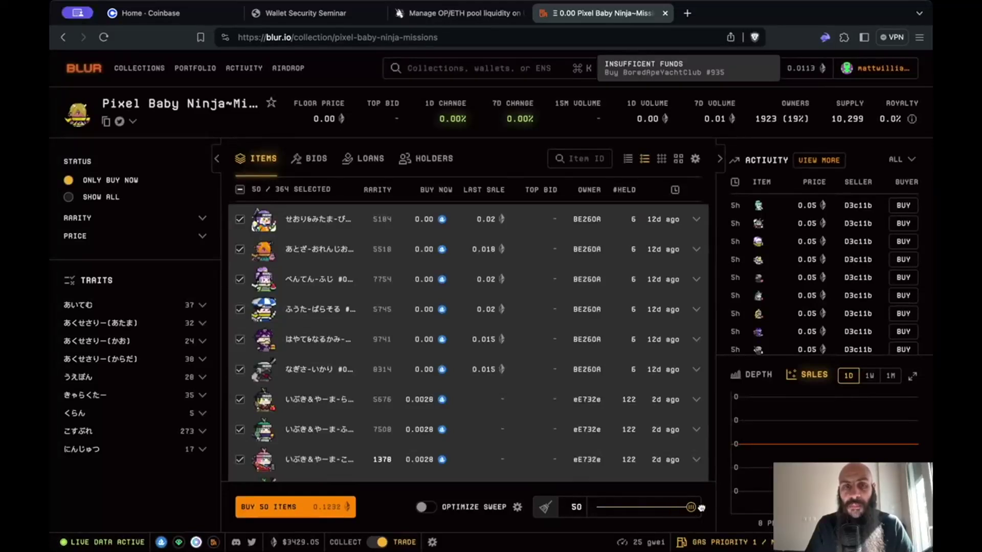
{"action": "left_click", "coordinate": [240, 190]}
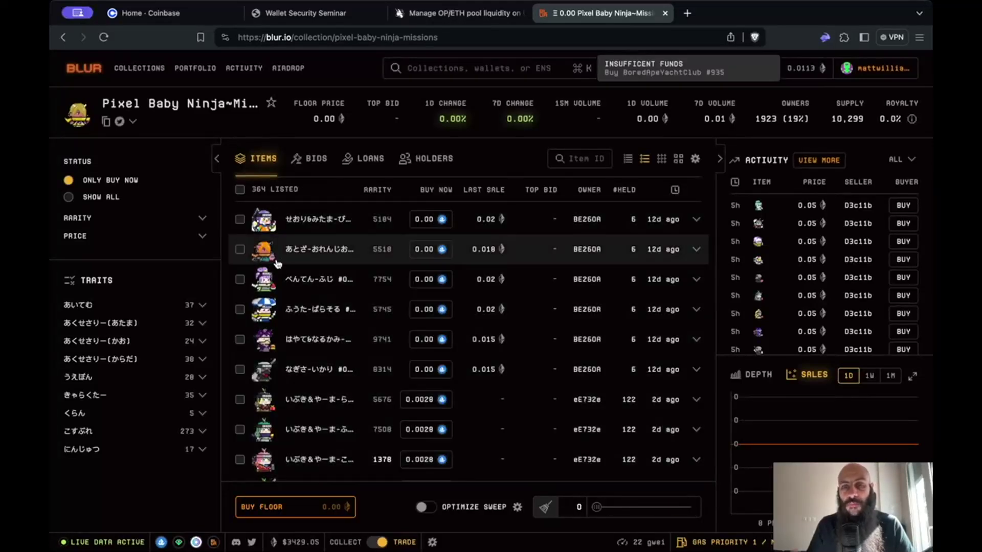
{"action": "scroll", "coordinate": [295, 330], "scroll_direction": "down", "scroll_amount": 1}
{"action": "scroll", "coordinate": [320, 378], "scroll_direction": "down", "scroll_amount": 1}
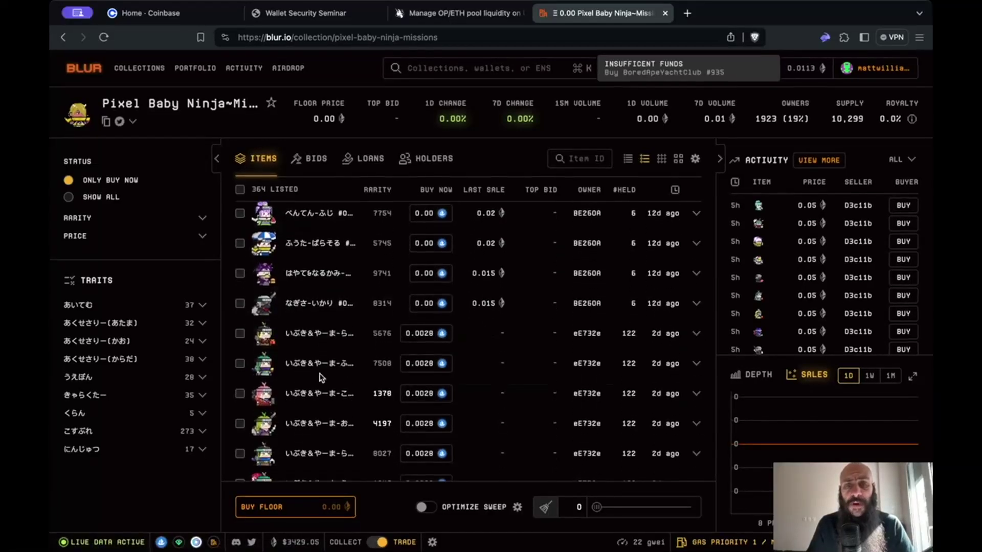
{"action": "left_click", "coordinate": [427, 340]}
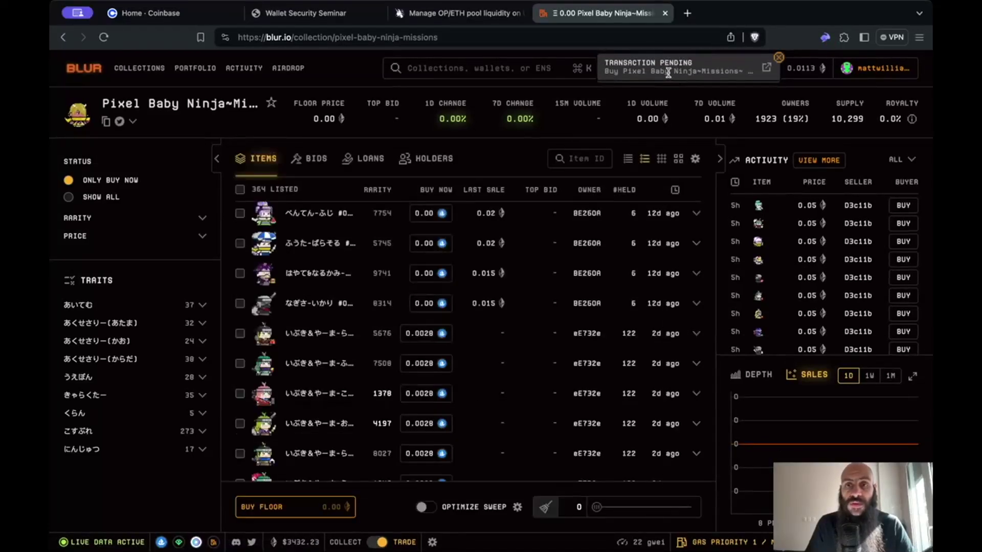
Watch the purchase transaction on Etherscan until it reports Success, then return to Blur
{"action": "left_click", "coordinate": [766, 68]}
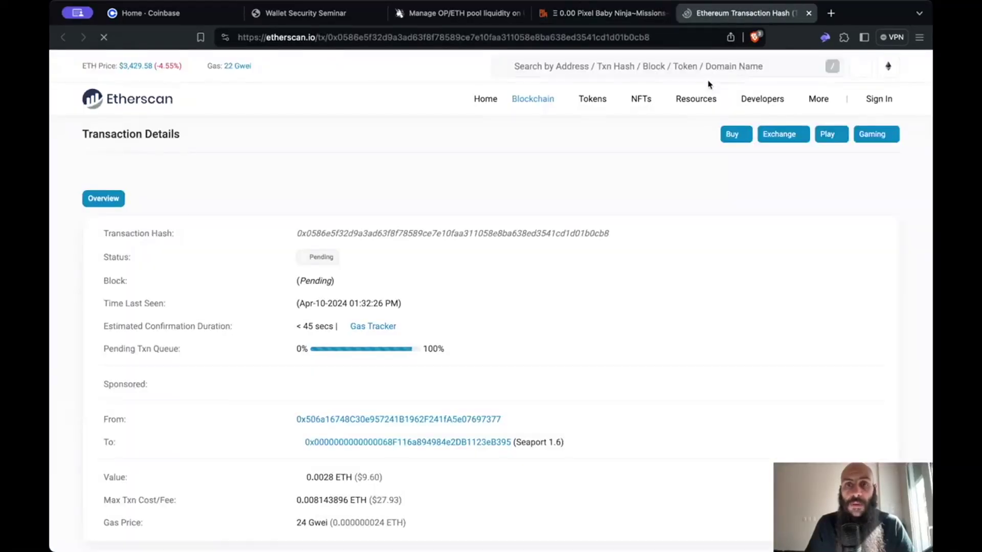
{"action": "scroll", "coordinate": [424, 322], "scroll_direction": "down", "scroll_amount": 2}
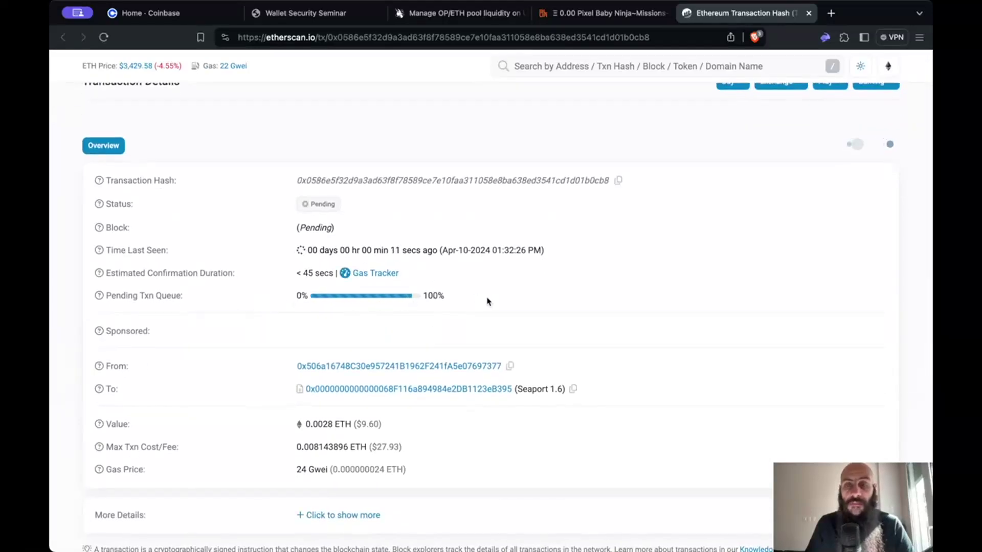
{"action": "scroll", "coordinate": [487, 302], "scroll_direction": "up", "scroll_amount": 2}
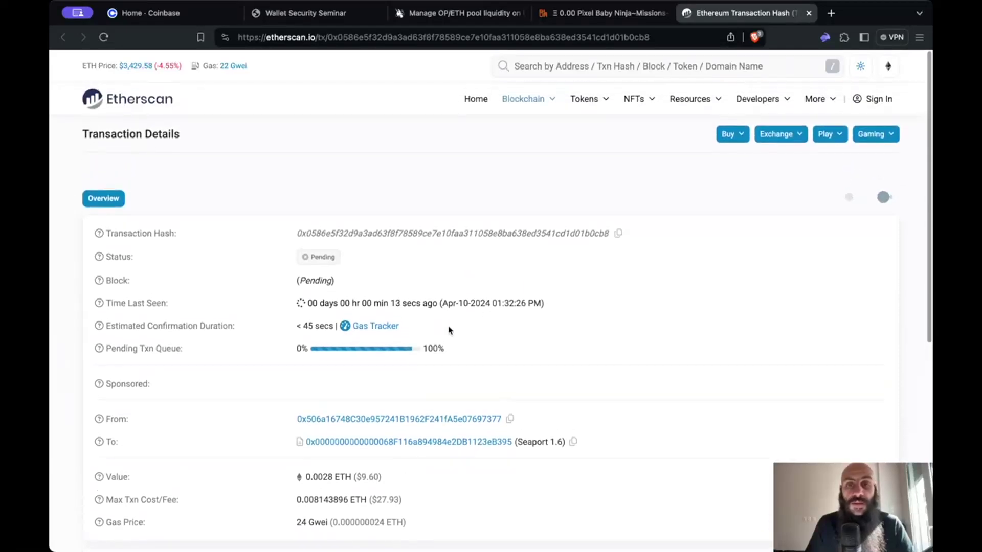
{"action": "left_click", "coordinate": [603, 13]}
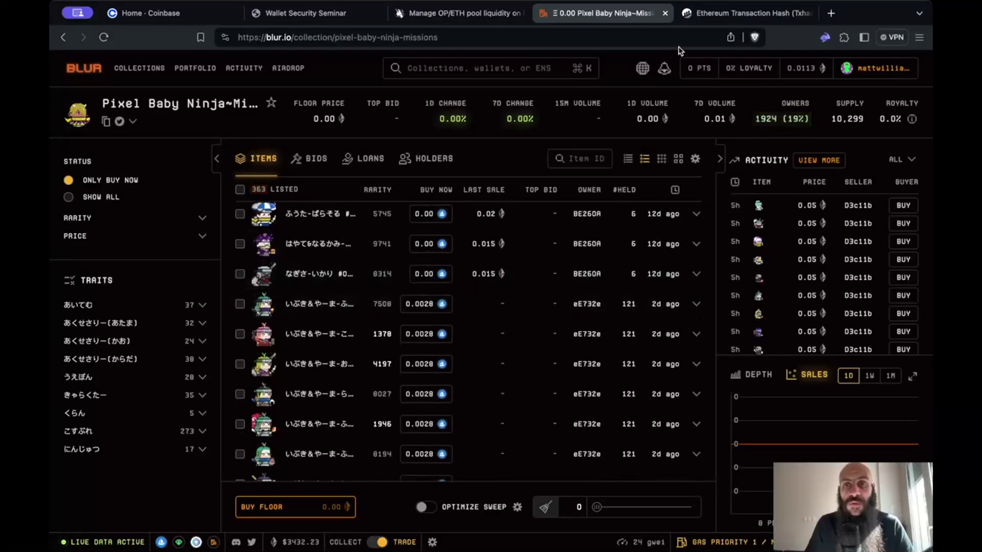
{"action": "left_click", "coordinate": [715, 13]}
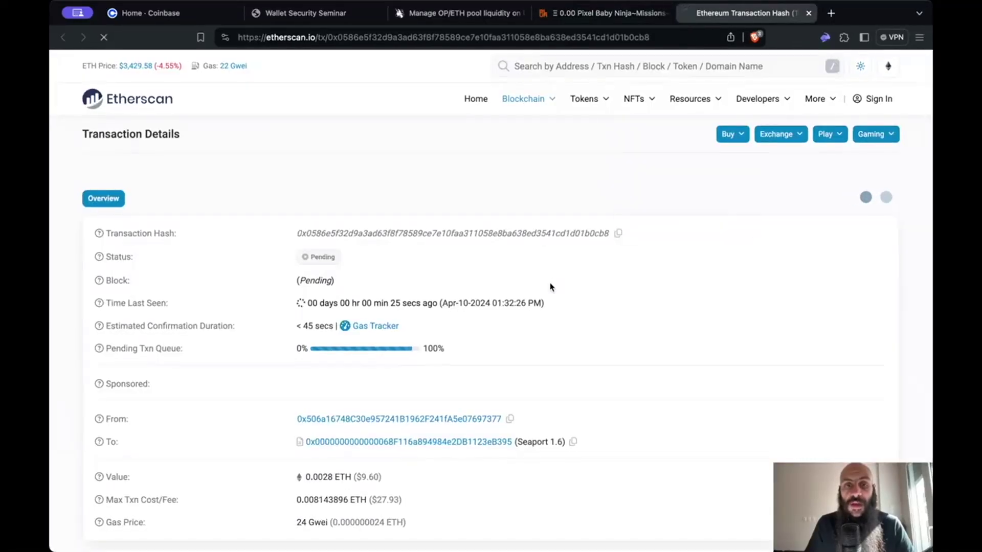
{"action": "scroll", "coordinate": [550, 286], "scroll_direction": "down", "scroll_amount": 2}
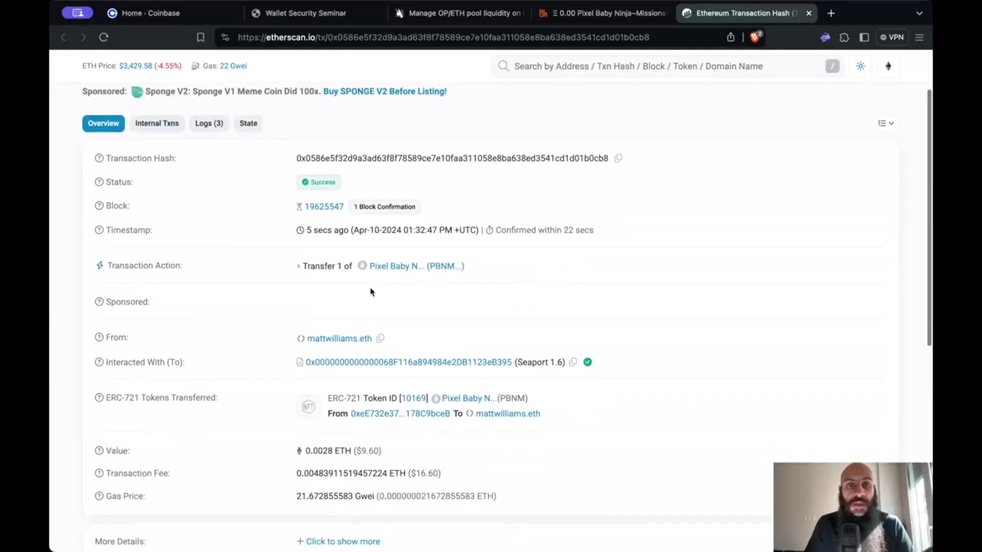
{"action": "left_click", "coordinate": [597, 14]}
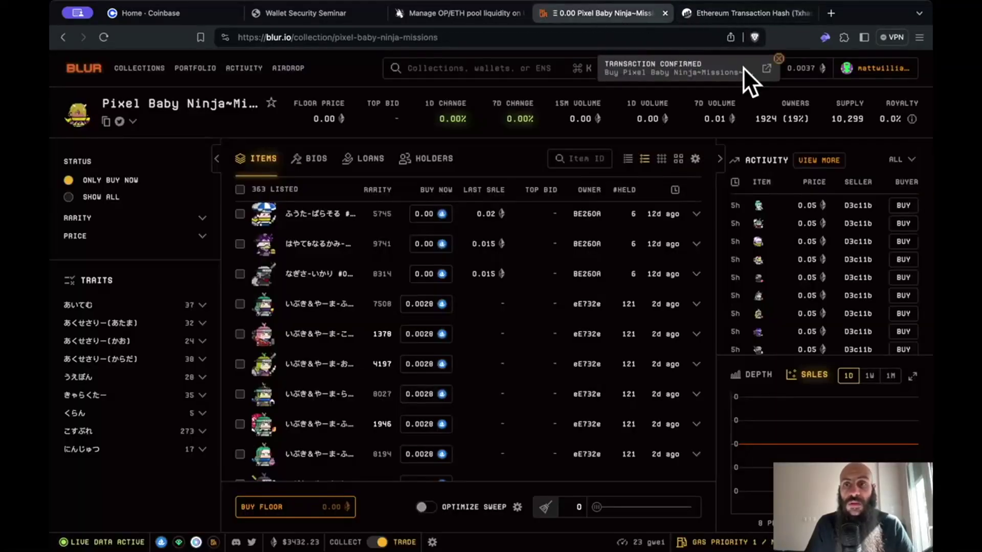
Open the portfolio and view the owned Pixel Baby Ninja item's details page
{"action": "left_click", "coordinate": [204, 70]}
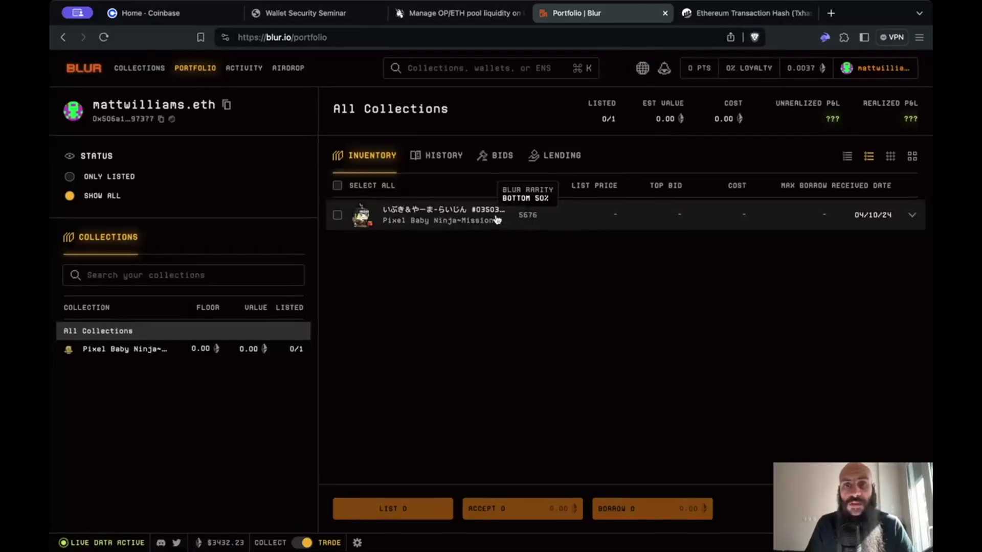
{"action": "left_click", "coordinate": [464, 218]}
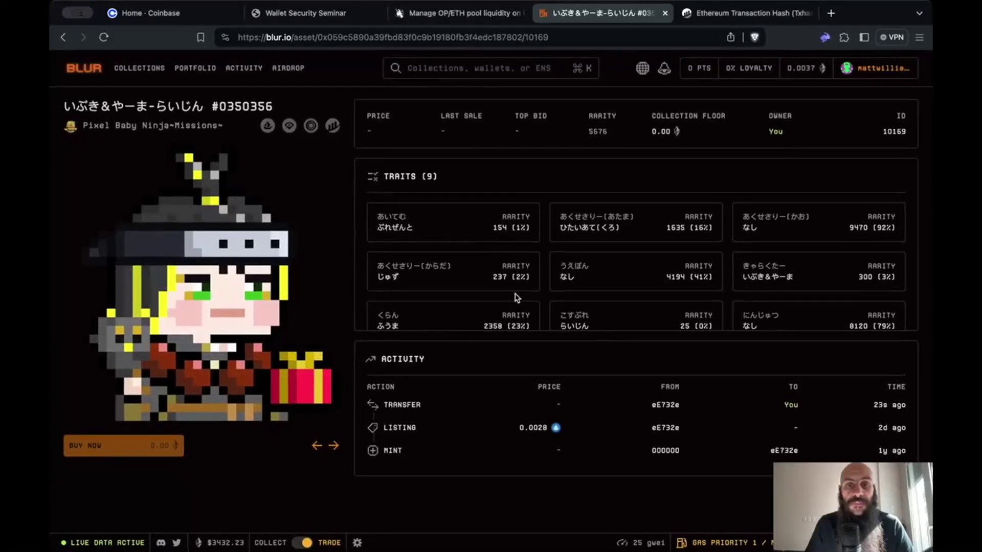
{"action": "scroll", "coordinate": [454, 179], "scroll_direction": "left", "scroll_amount": 5}
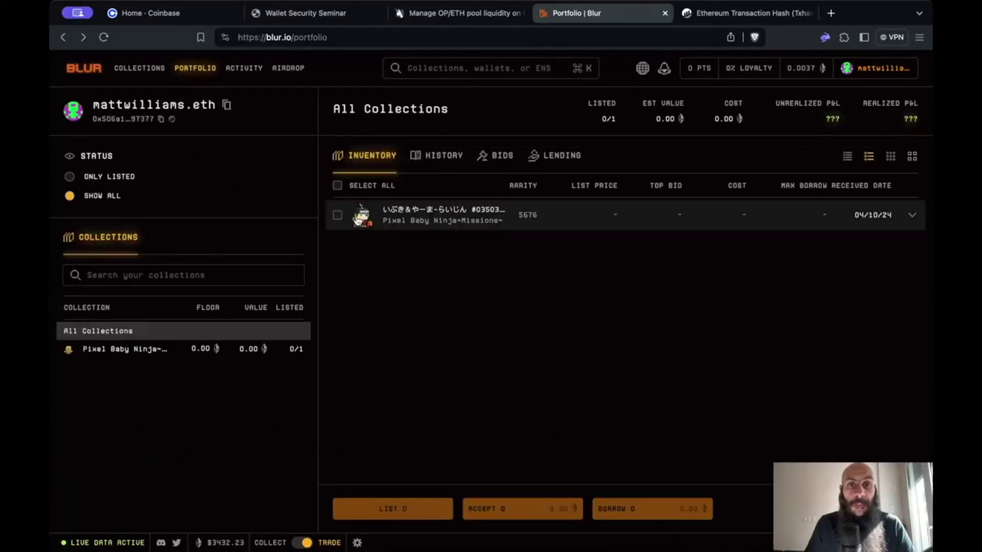
Select the item and open the listing form, close it unlisted, and expand its traits
{"action": "left_click", "coordinate": [338, 216]}
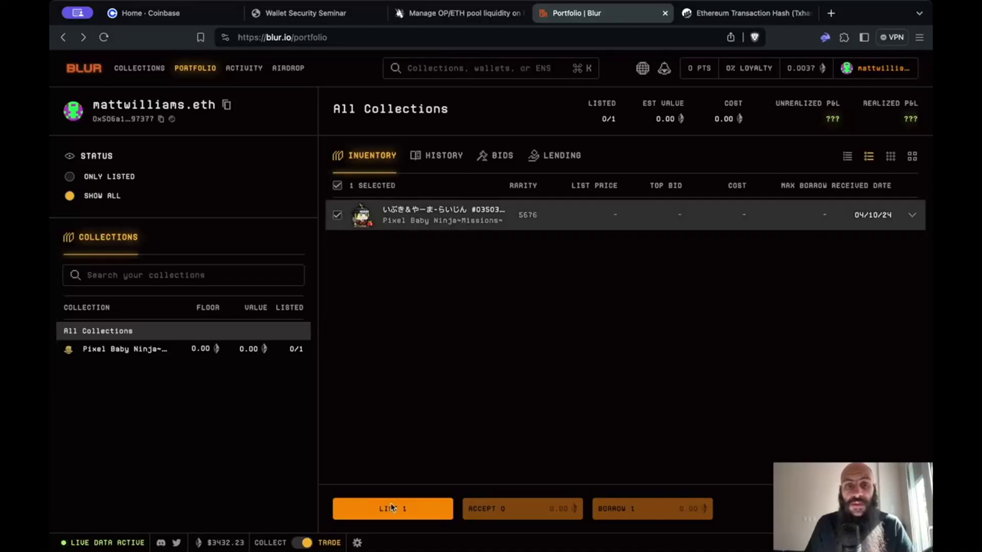
{"action": "left_click", "coordinate": [406, 516]}
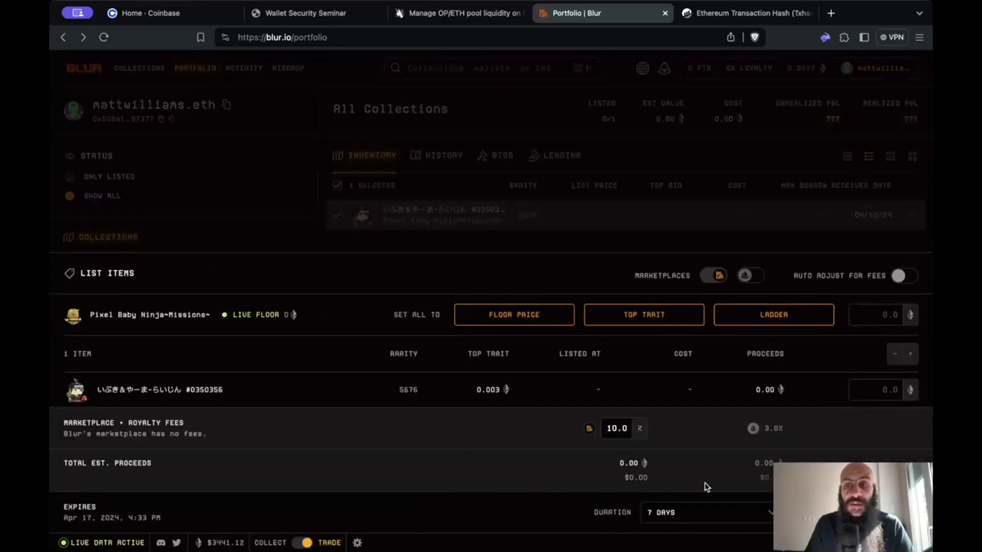
{"action": "mouse_move", "coordinate": [607, 432]}
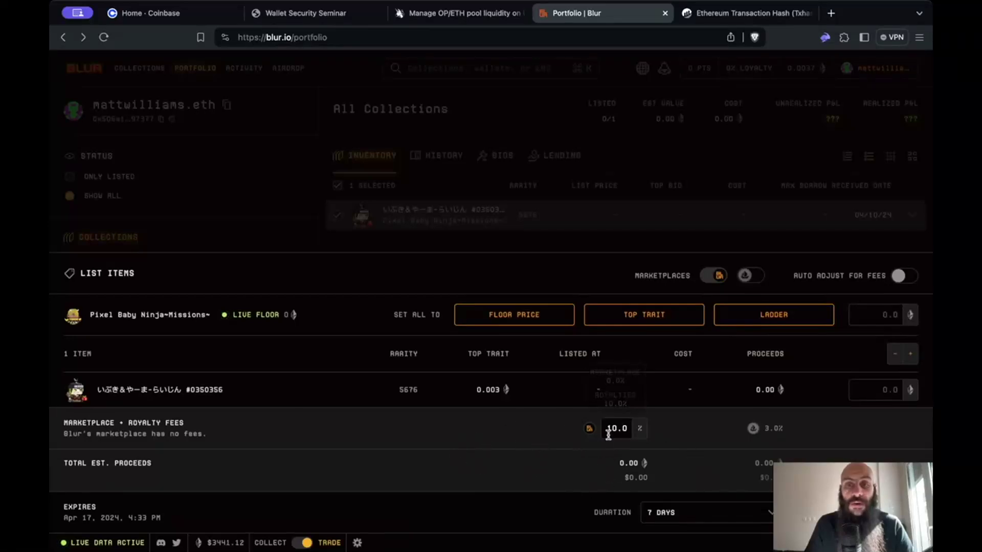
{"action": "left_click", "coordinate": [585, 214]}
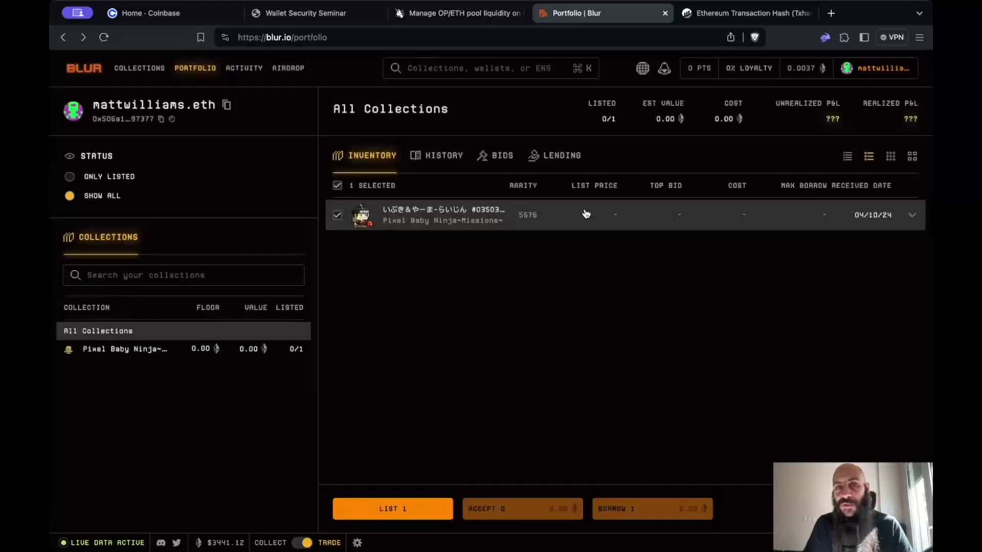
{"action": "left_click", "coordinate": [369, 219]}
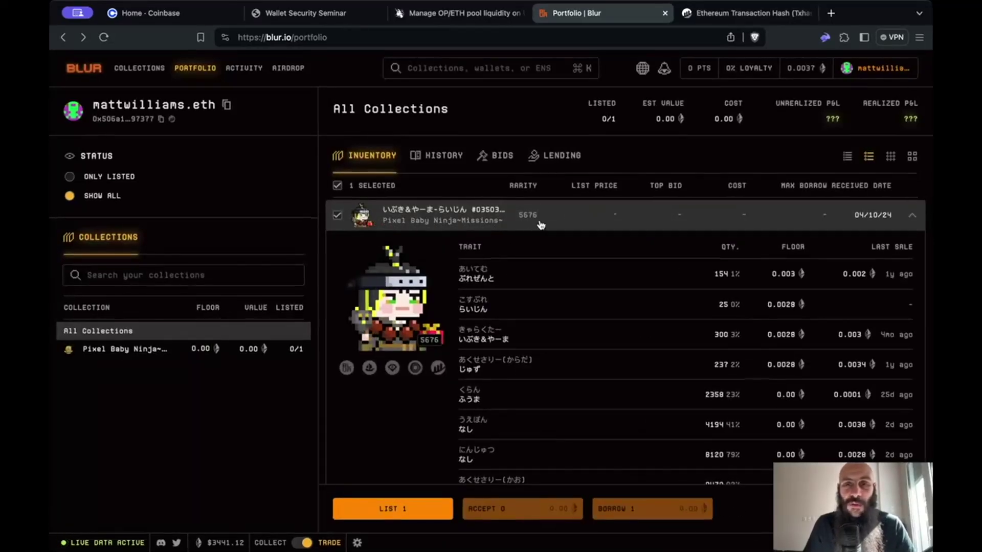
Deselect the Blur item, connect MetaMask to OpenSea, and go to the Create page
{"action": "left_click", "coordinate": [337, 215]}
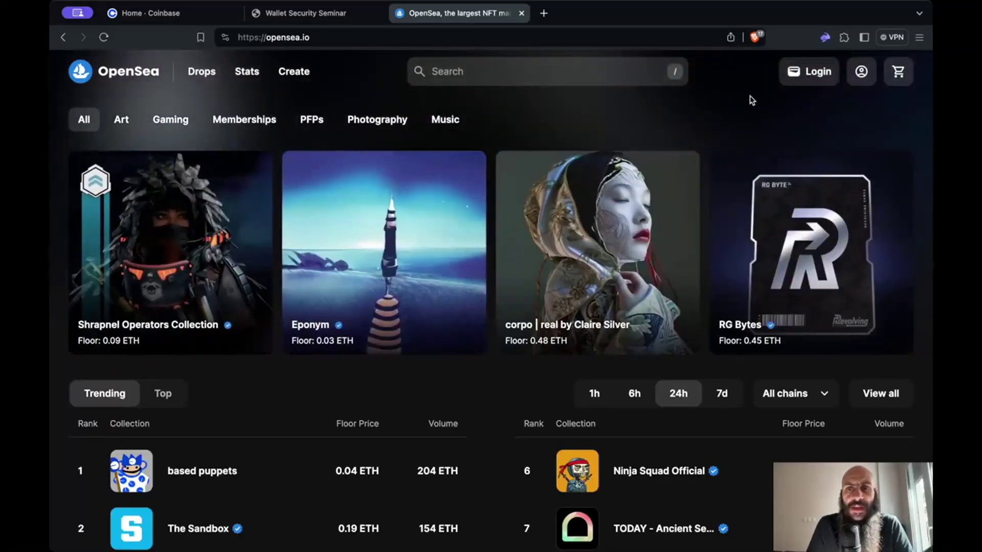
{"action": "left_click", "coordinate": [802, 74]}
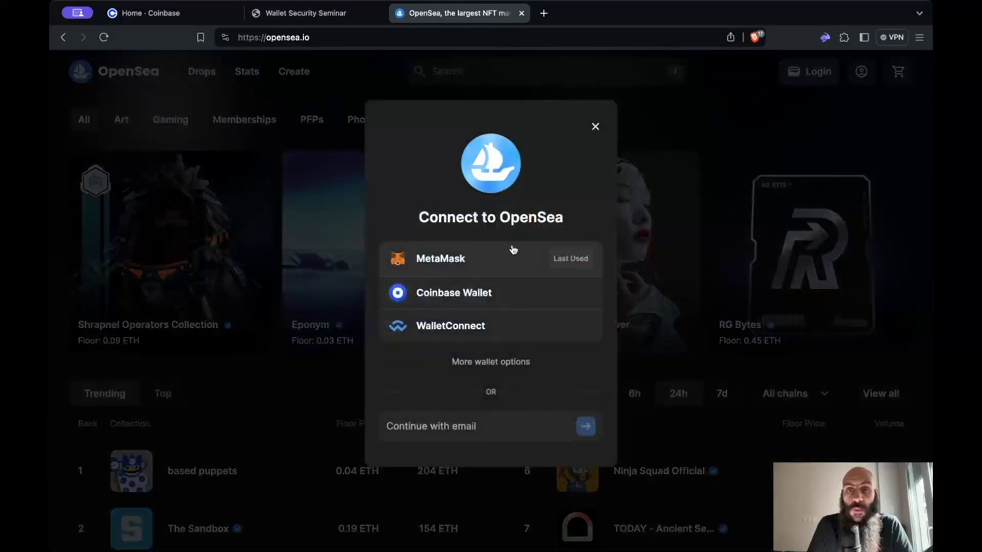
{"action": "left_click", "coordinate": [507, 263]}
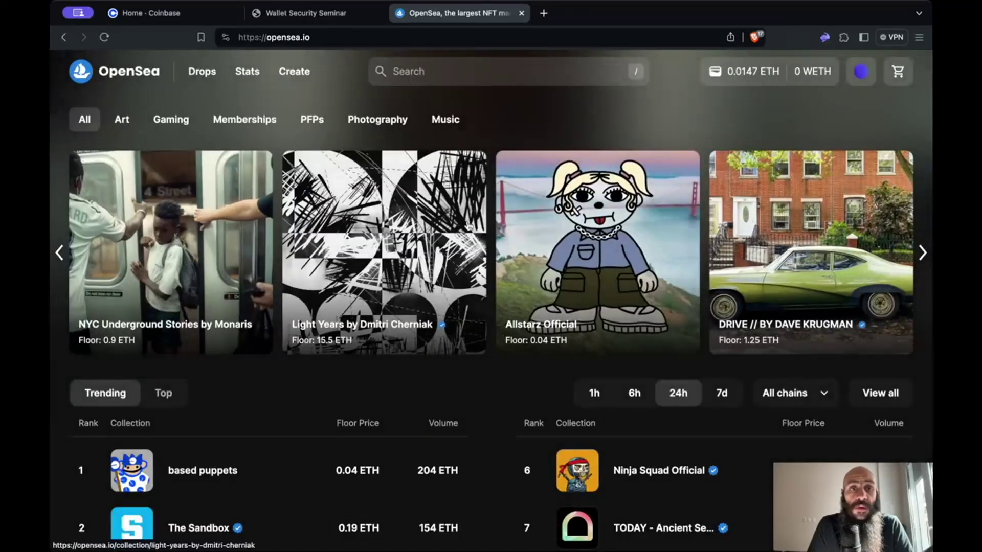
{"action": "left_click", "coordinate": [307, 79]}
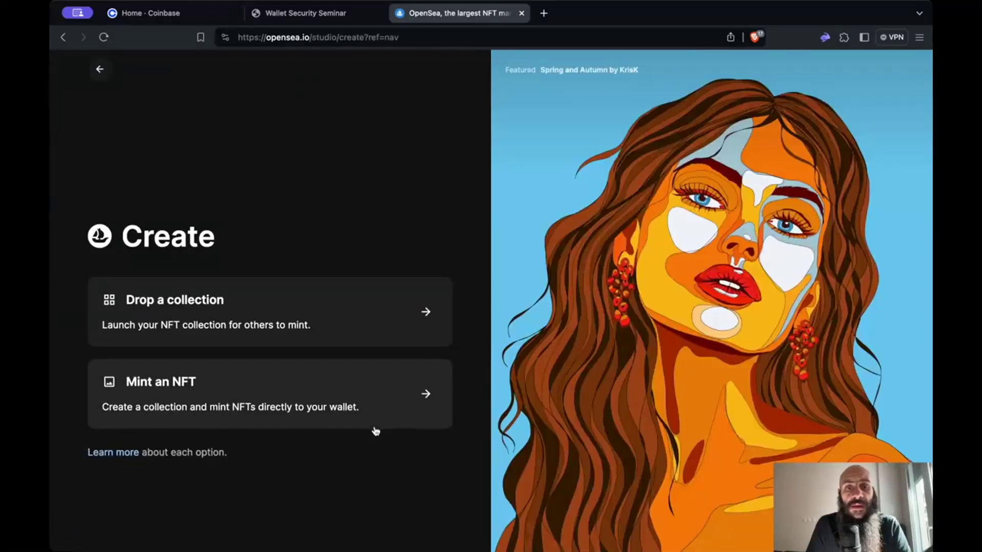
Start minting an NFT in a new collection with bluewave1.webp as its logo
{"action": "left_click", "coordinate": [381, 417]}
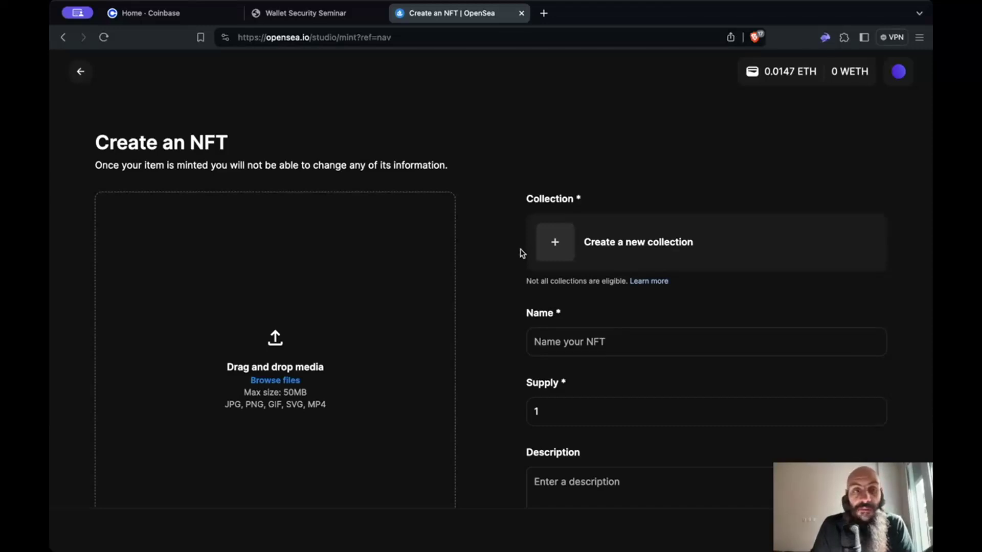
{"action": "left_click", "coordinate": [561, 249]}
{"action": "scroll", "coordinate": [516, 240], "scroll_direction": "down", "scroll_amount": 3}
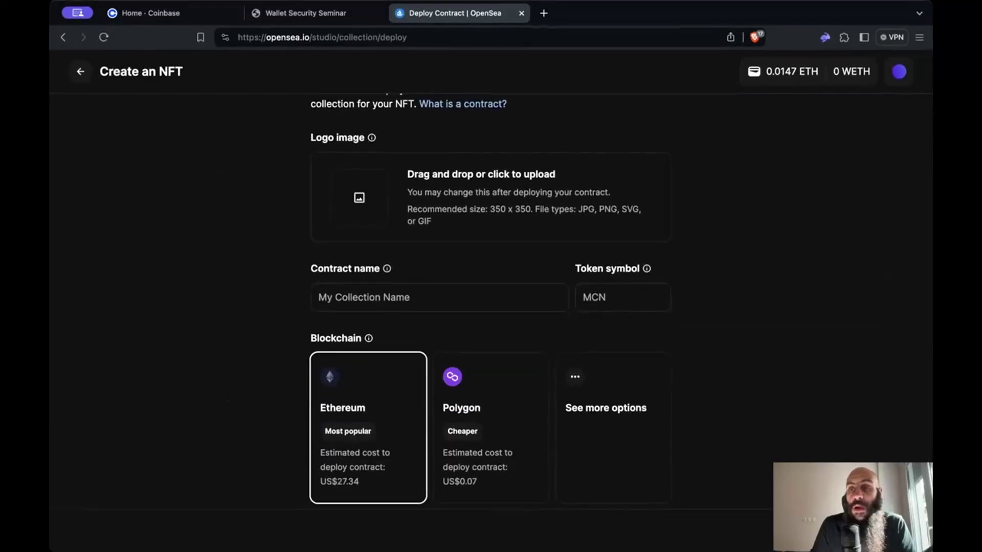
{"action": "left_click_drag", "start_coordinate": [608, 344], "coordinate": [467, 199]}
Name the contract 'Blue Wavez', choose the Base blockchain, and deploy it
{"action": "left_click", "coordinate": [436, 292]}
{"action": "type", "text": "Bl"}
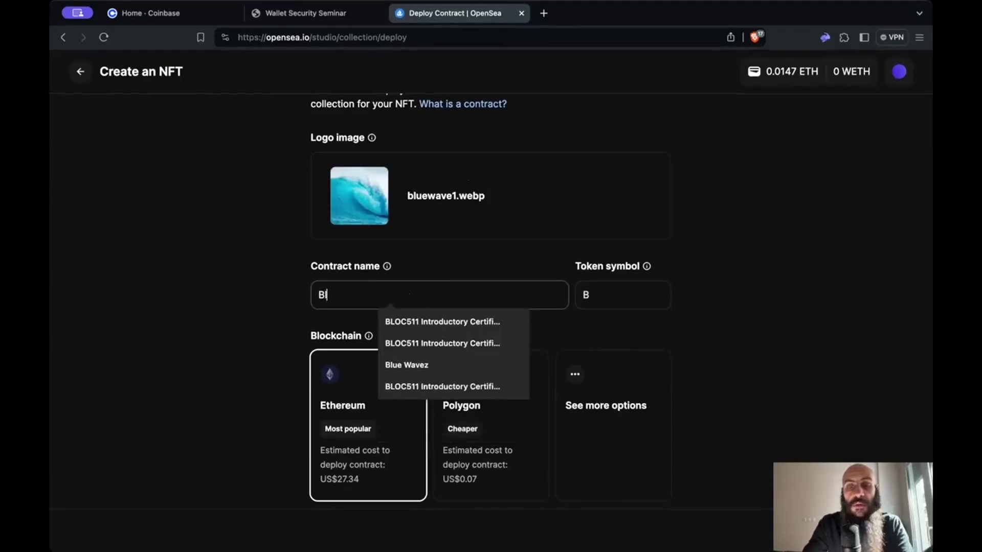
{"action": "type", "text": "ue Wavezz"}
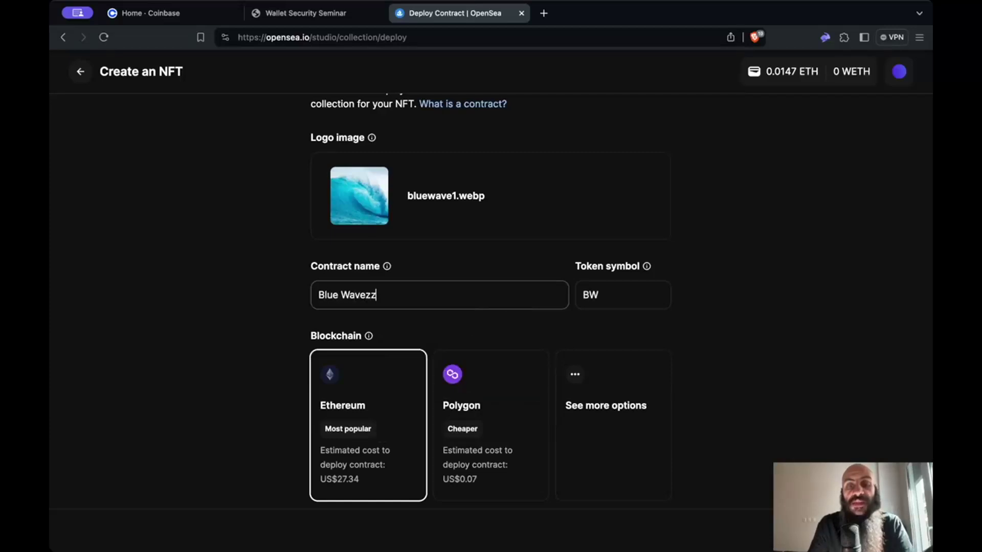
{"action": "left_click", "coordinate": [725, 294]}
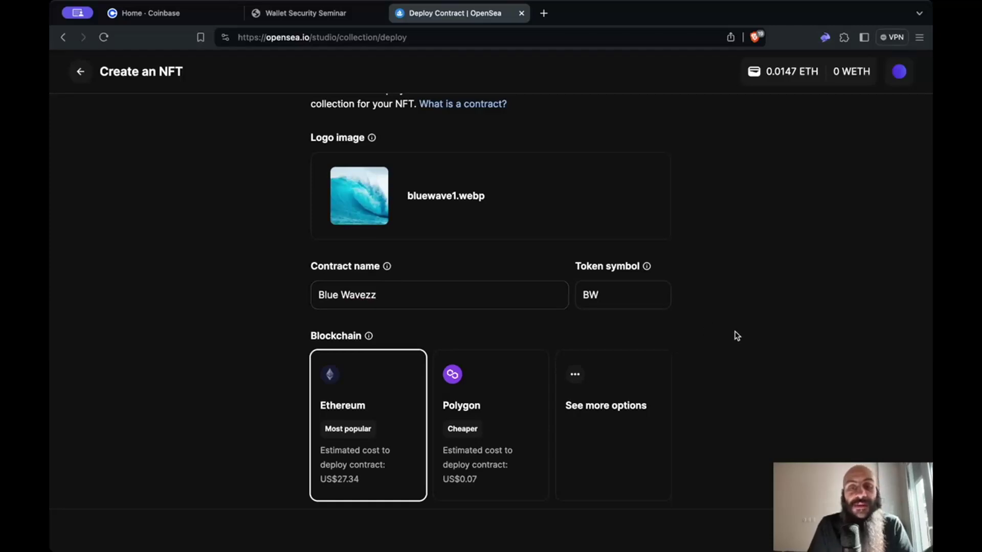
{"action": "scroll", "coordinate": [736, 336], "scroll_direction": "down", "scroll_amount": 1}
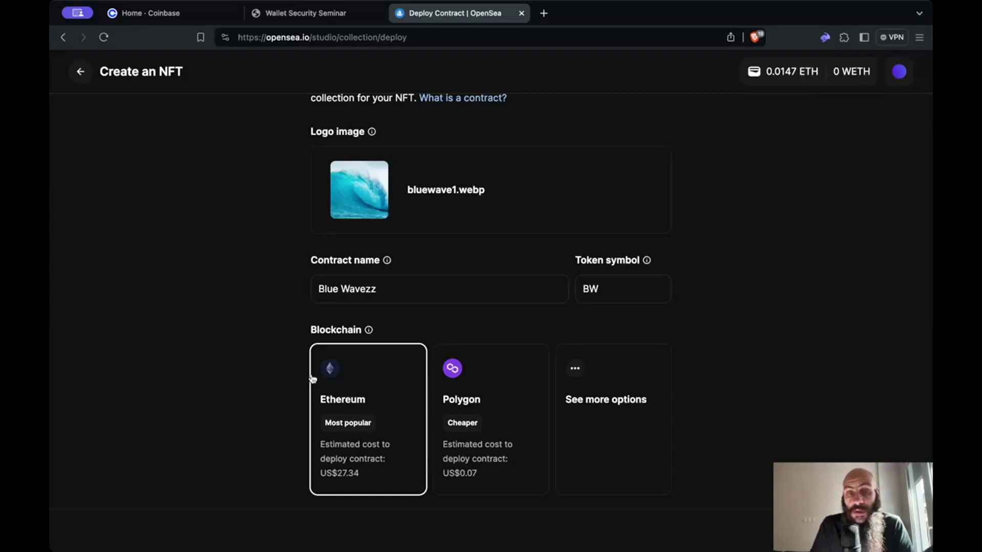
{"action": "left_click", "coordinate": [596, 410]}
{"action": "left_click", "coordinate": [443, 307]}
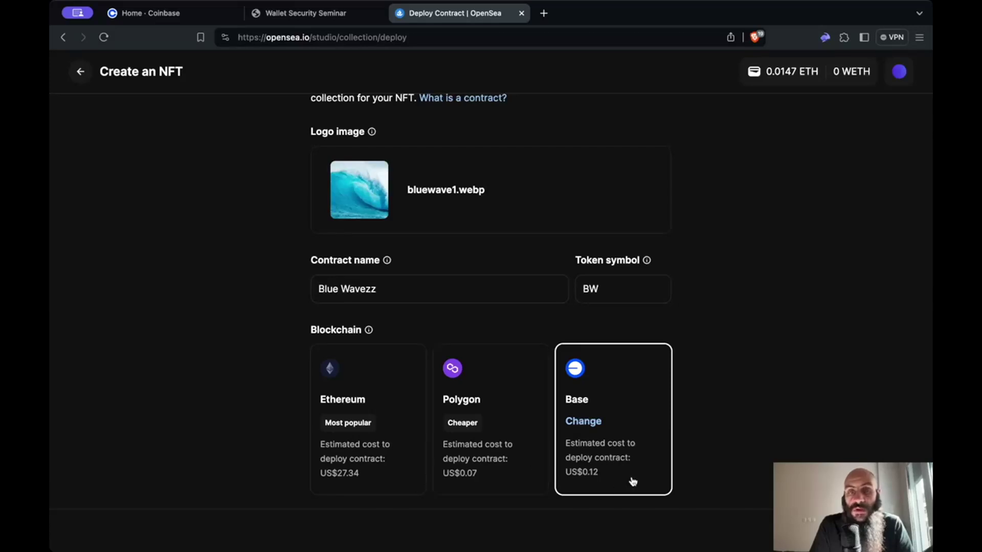
{"action": "left_click", "coordinate": [869, 531]}
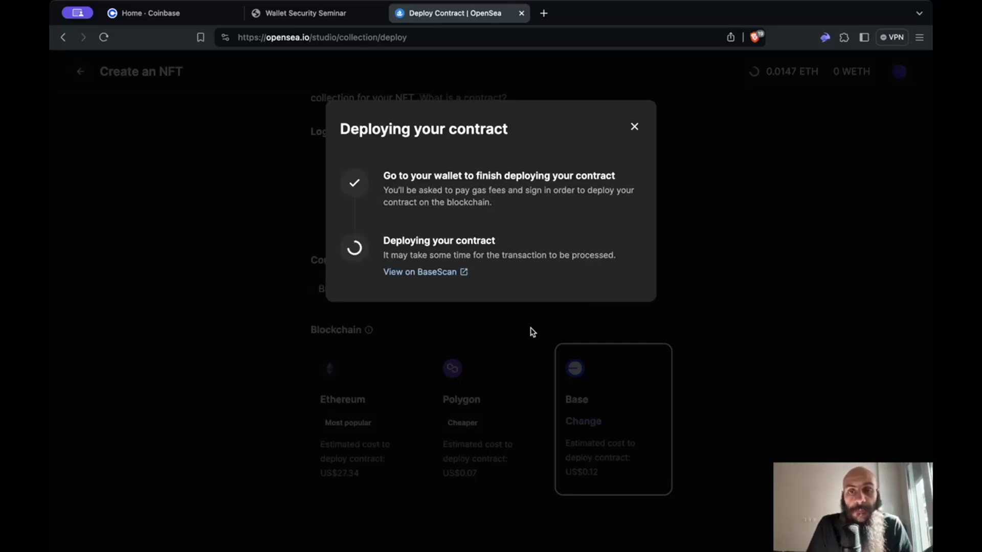
View the deployment transaction on BaseScan, showing Success and a 0.00002767 ETH fee
{"action": "left_click", "coordinate": [444, 273]}
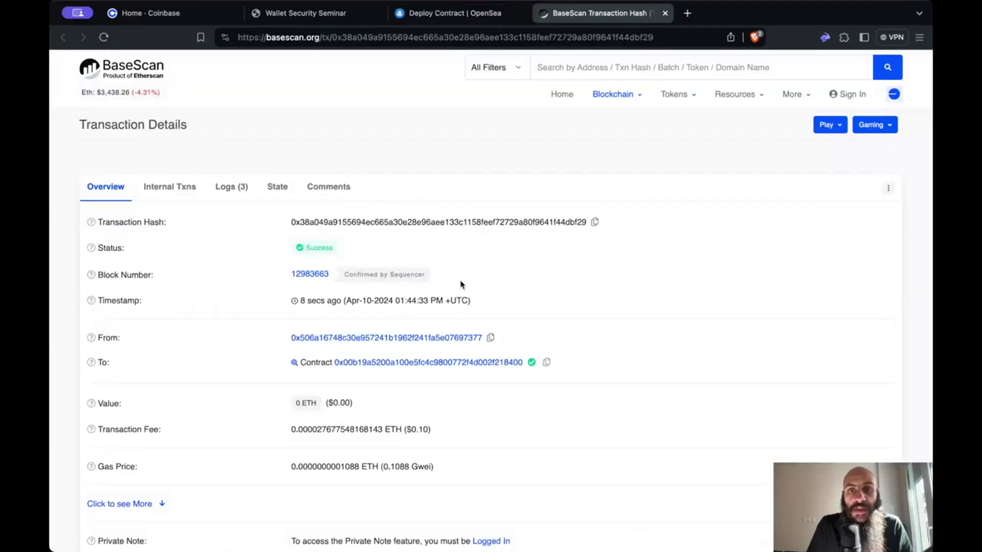
Confirm on BaseScan that the contract deployment transaction shows Success, then close the BaseScan tab
{"action": "scroll", "coordinate": [410, 295], "scroll_direction": "down", "scroll_amount": 5}
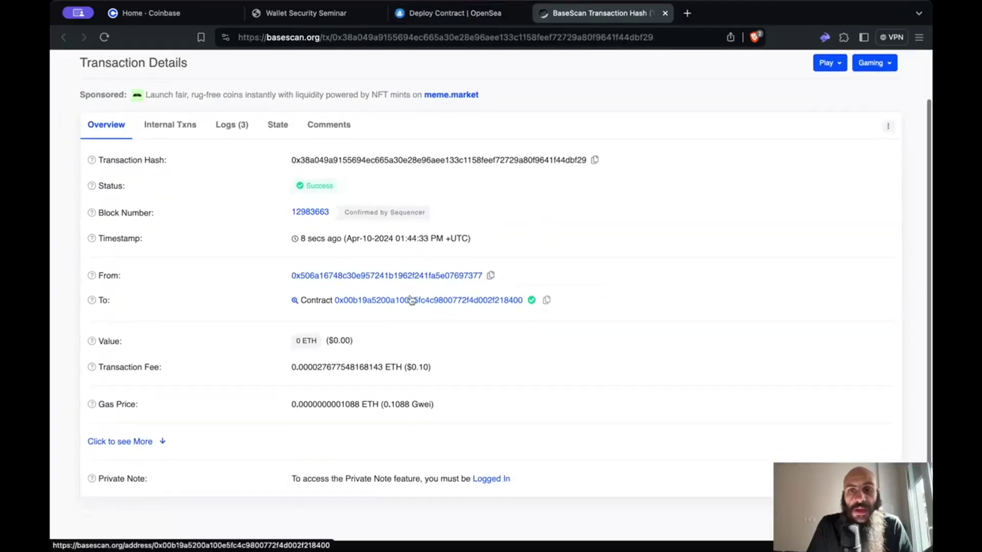
{"action": "scroll", "coordinate": [404, 292], "scroll_direction": "up", "scroll_amount": 4}
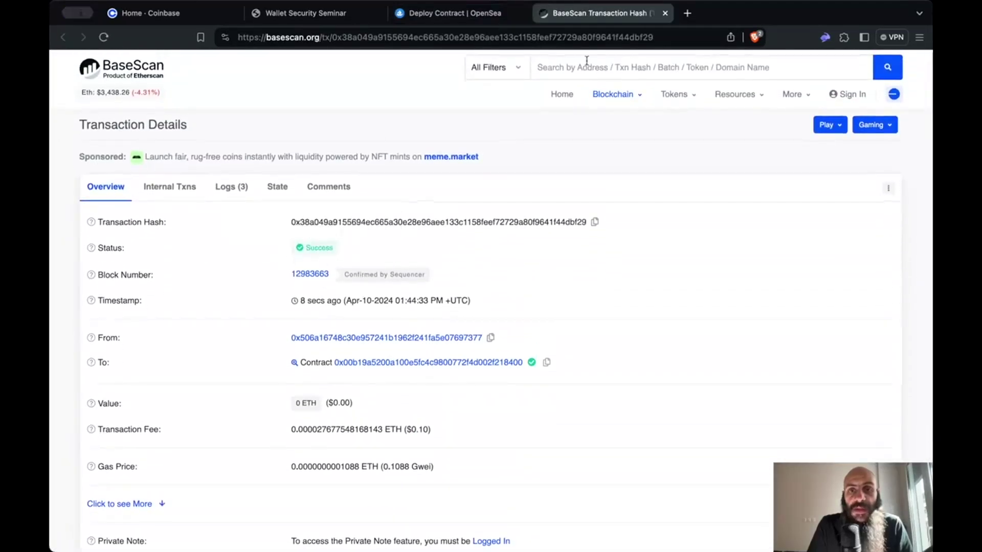
{"action": "left_click", "coordinate": [664, 13]}
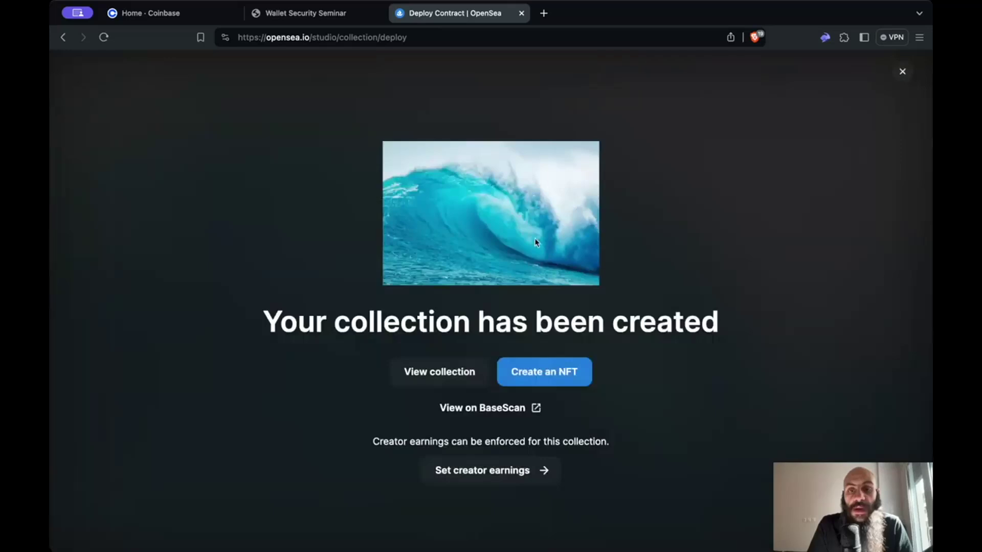
Start a new NFT in the collection and upload the wave image as its media
{"action": "left_click", "coordinate": [540, 371]}
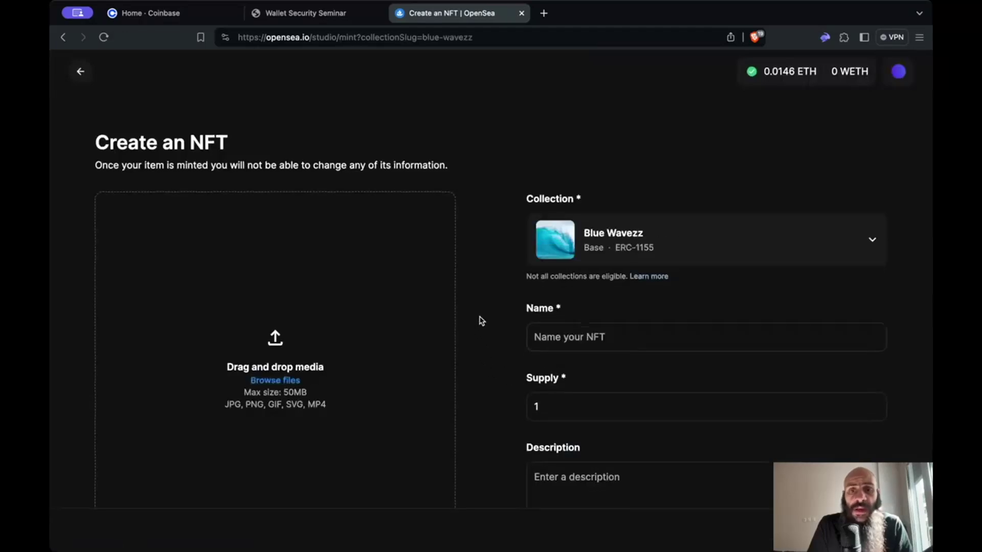
{"action": "scroll", "coordinate": [478, 320], "scroll_direction": "down", "scroll_amount": 2}
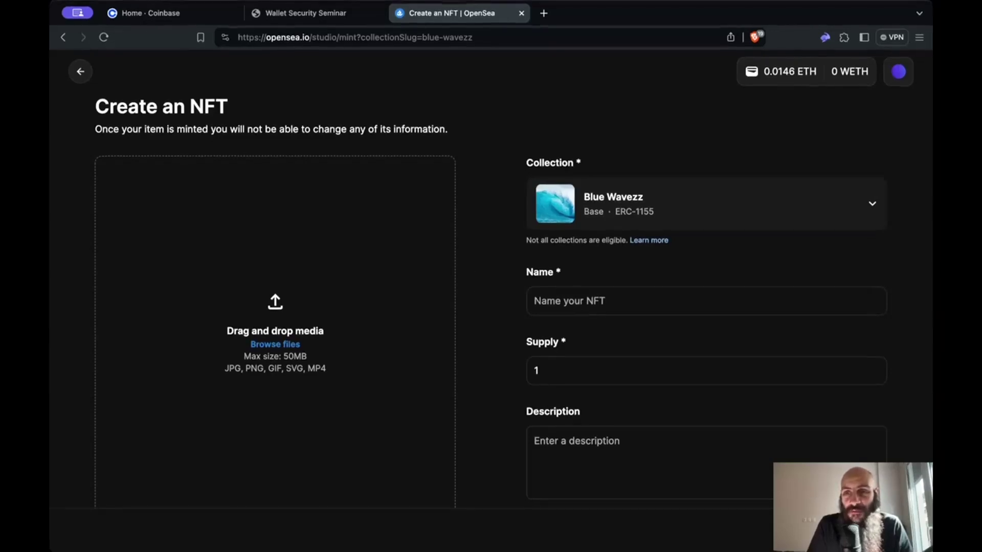
{"action": "left_click_drag", "start_coordinate": [822, 431], "coordinate": [324, 287]}
{"action": "scroll", "coordinate": [389, 307], "scroll_direction": "down", "scroll_amount": 1}
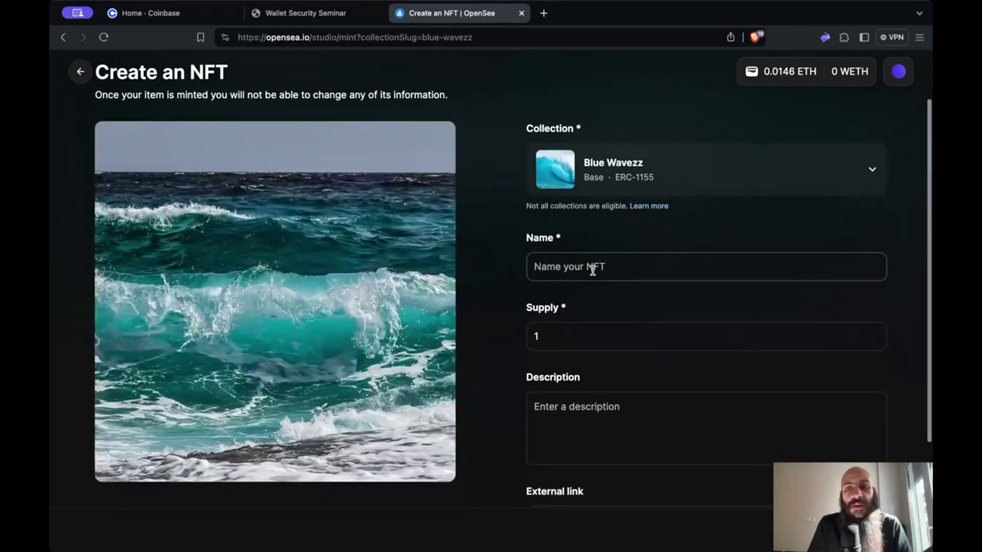
Name the NFT Wave1 and keep its supply at 1
{"action": "left_click", "coordinate": [592, 269]}
{"action": "type", "text": "Wave1"}
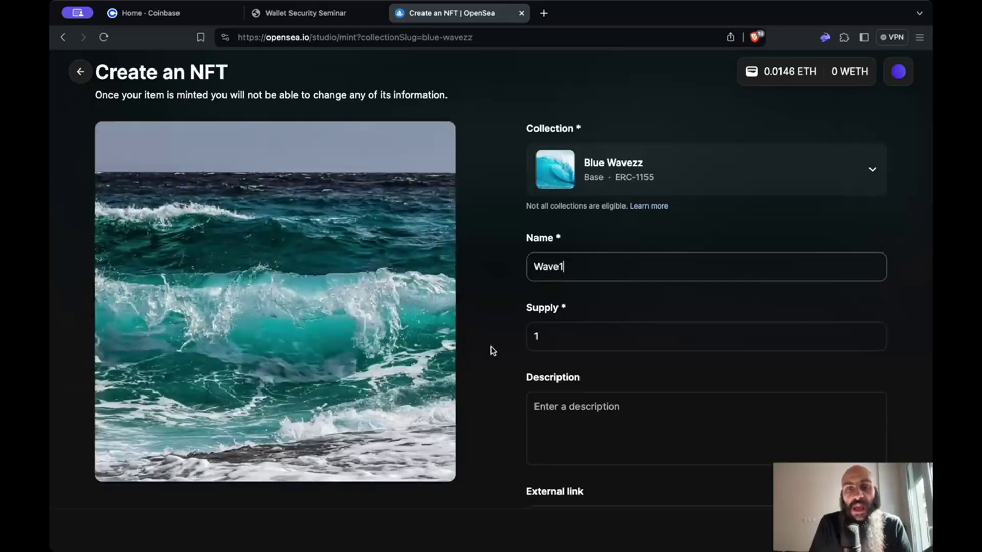
{"action": "left_click", "coordinate": [492, 348]}
{"action": "scroll", "coordinate": [492, 350], "scroll_direction": "down", "scroll_amount": 2}
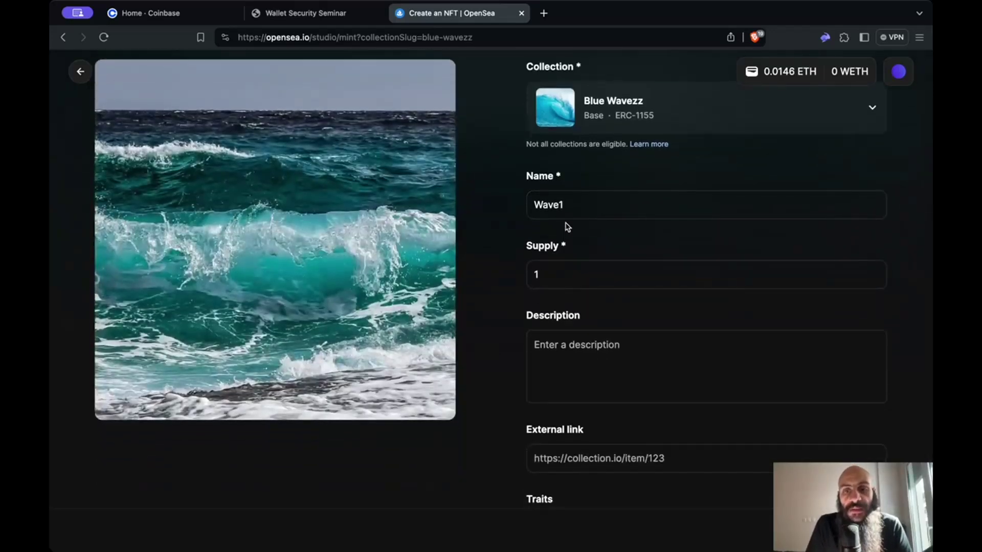
{"action": "left_click", "coordinate": [566, 207]}
{"action": "left_click", "coordinate": [556, 270]}
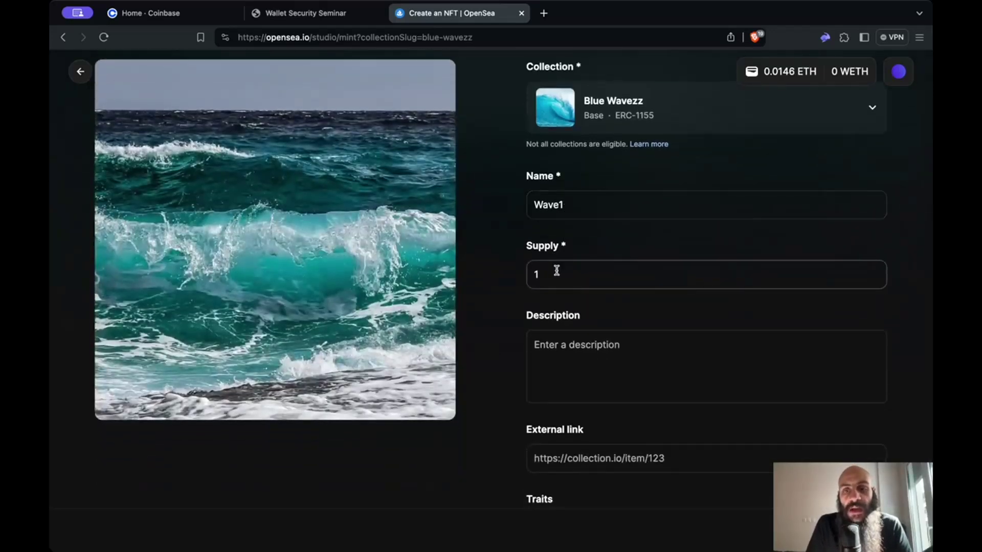
{"action": "left_click", "coordinate": [504, 283]}
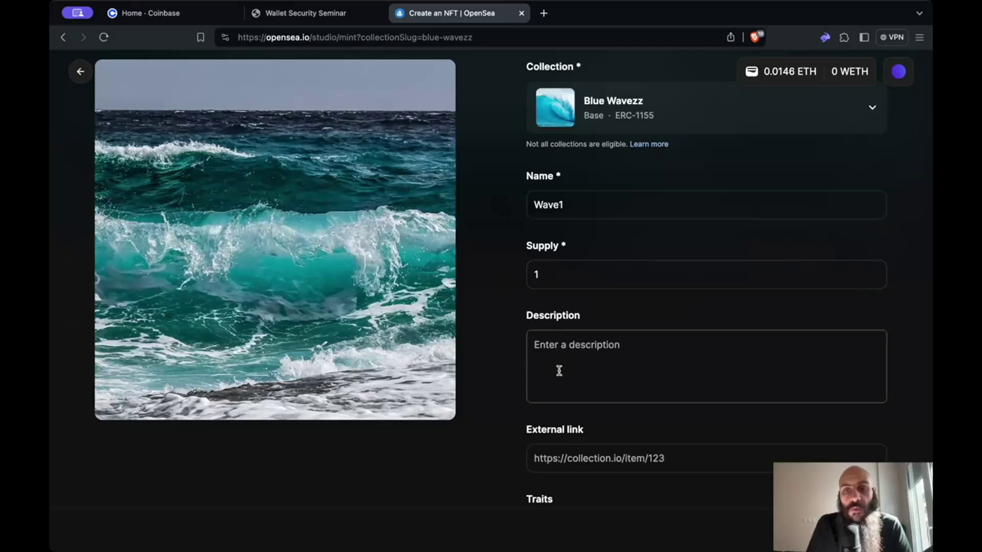
Write the description 'Picture taken on 01/01/2022'
{"action": "scroll", "coordinate": [503, 364], "scroll_direction": "down", "scroll_amount": 1}
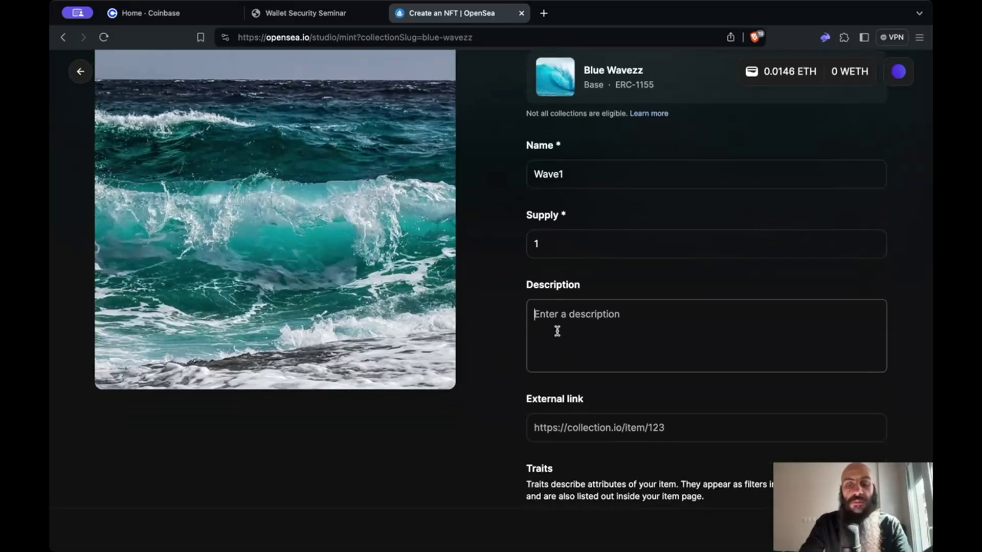
{"action": "left_click", "coordinate": [557, 331]}
{"action": "type", "text": "Picture"}
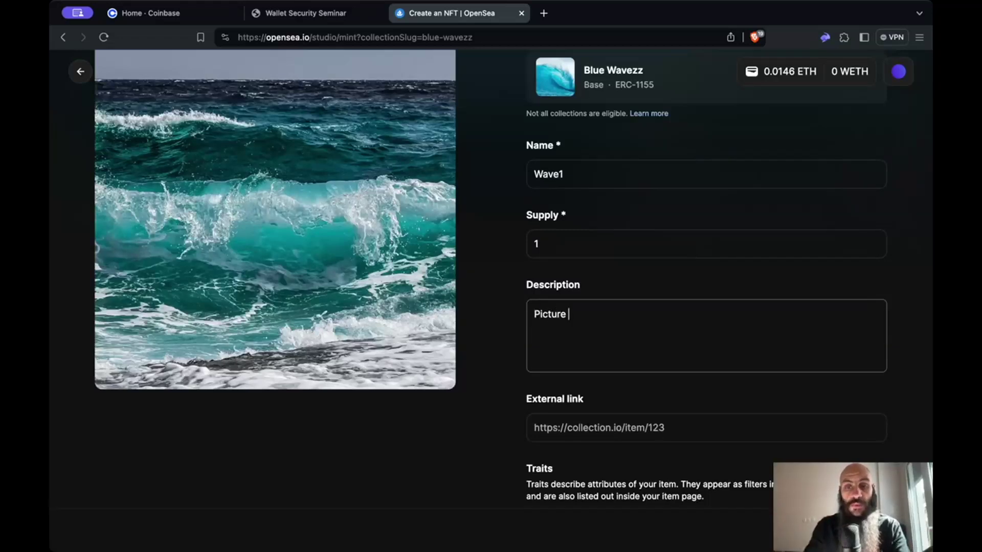
{"action": "type", "text": "taken on 01/01/2022 at ..."}
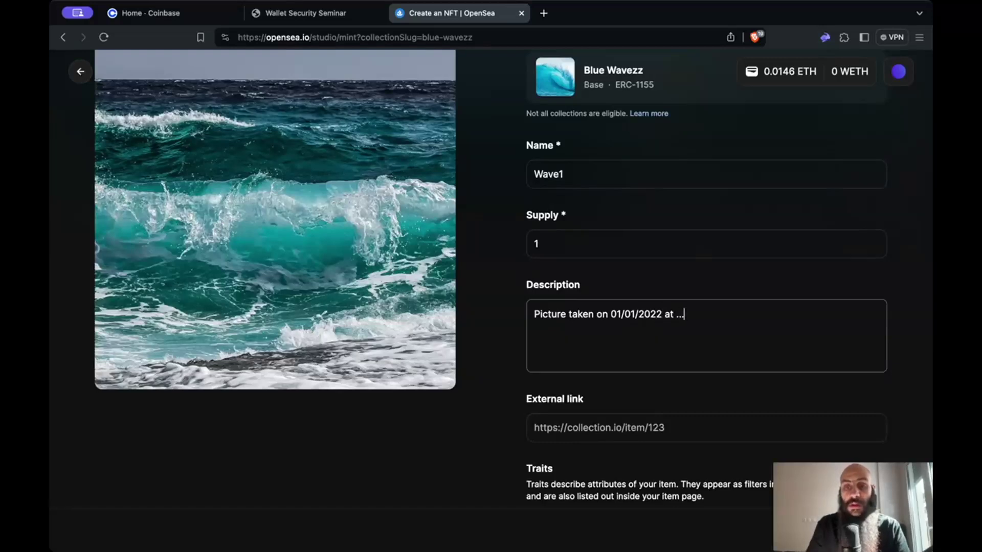
{"action": "scroll", "coordinate": [496, 424], "scroll_direction": "down", "scroll_amount": 2}
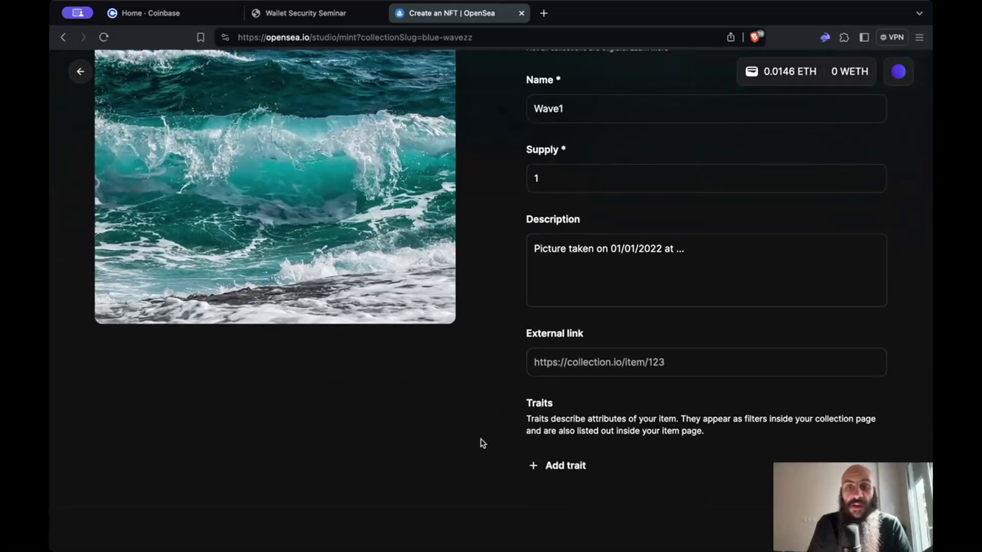
Add a Colour : Blue trait to Wave1 and create the item to mint it
{"action": "left_click", "coordinate": [554, 468]}
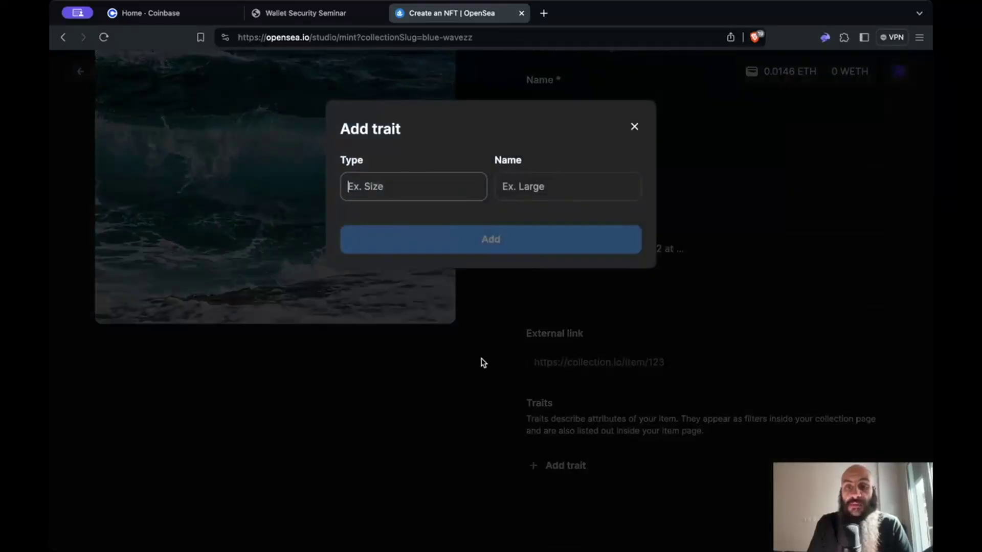
{"action": "type", "text": "Colour"}
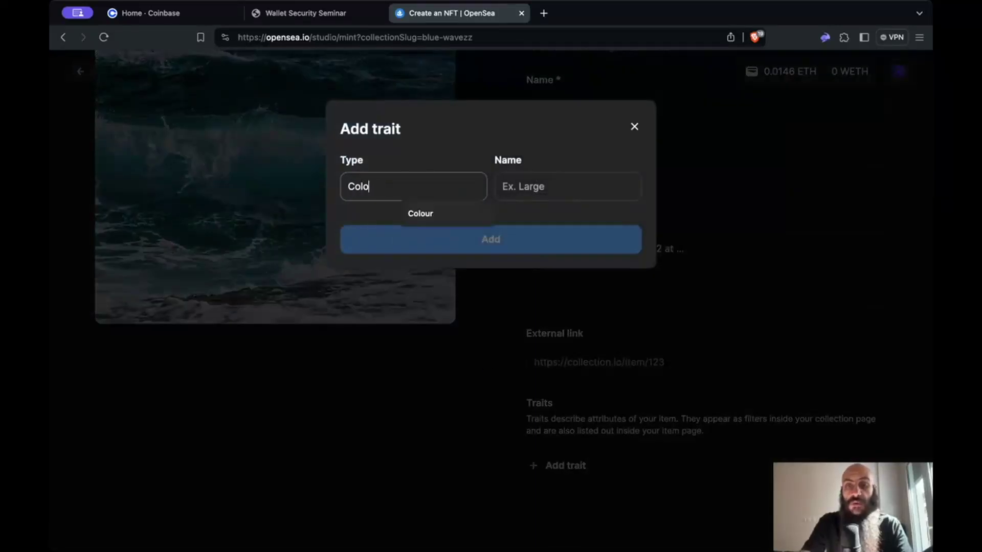
{"action": "key", "text": "Tab"}
{"action": "type", "text": "Blue"}
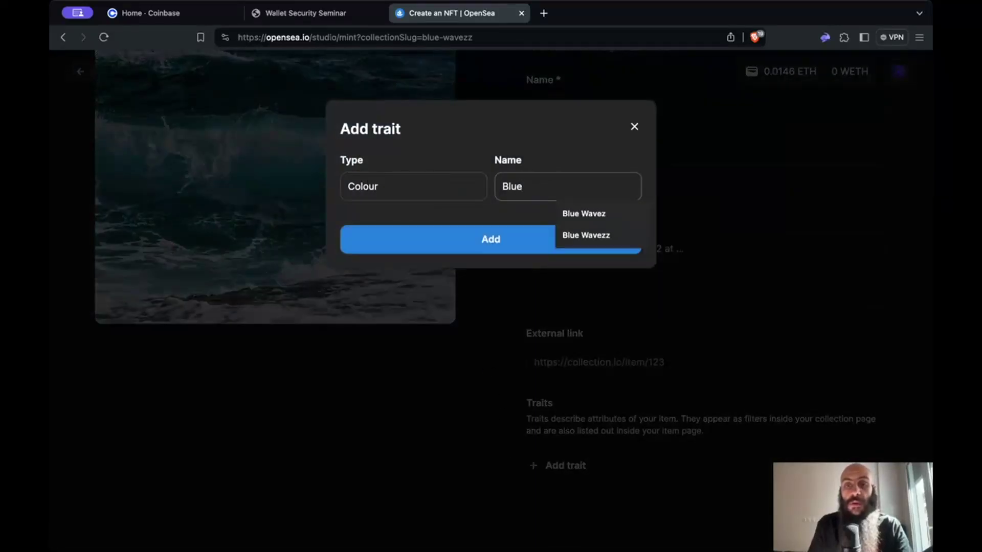
{"action": "left_click", "coordinate": [460, 237]}
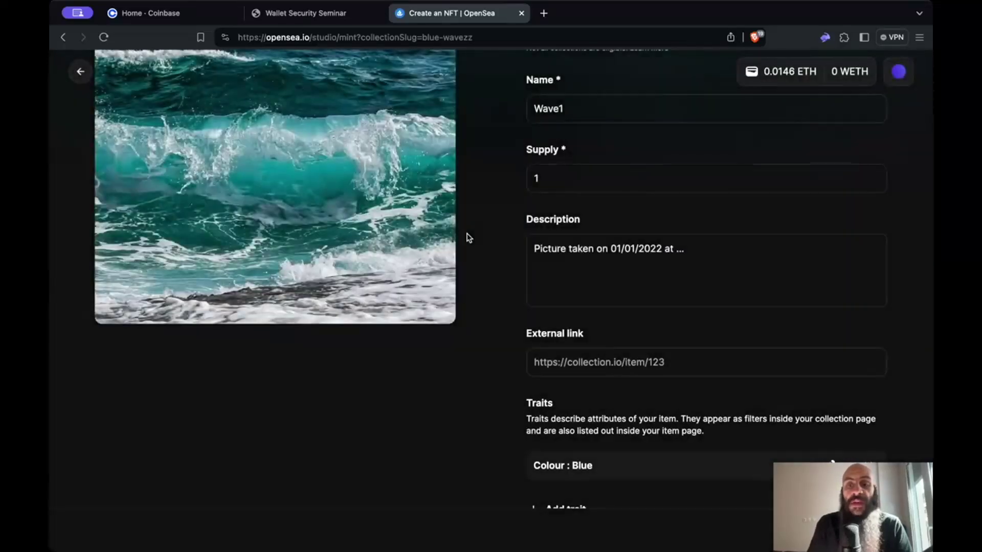
{"action": "scroll", "coordinate": [488, 323], "scroll_direction": "down", "scroll_amount": 1}
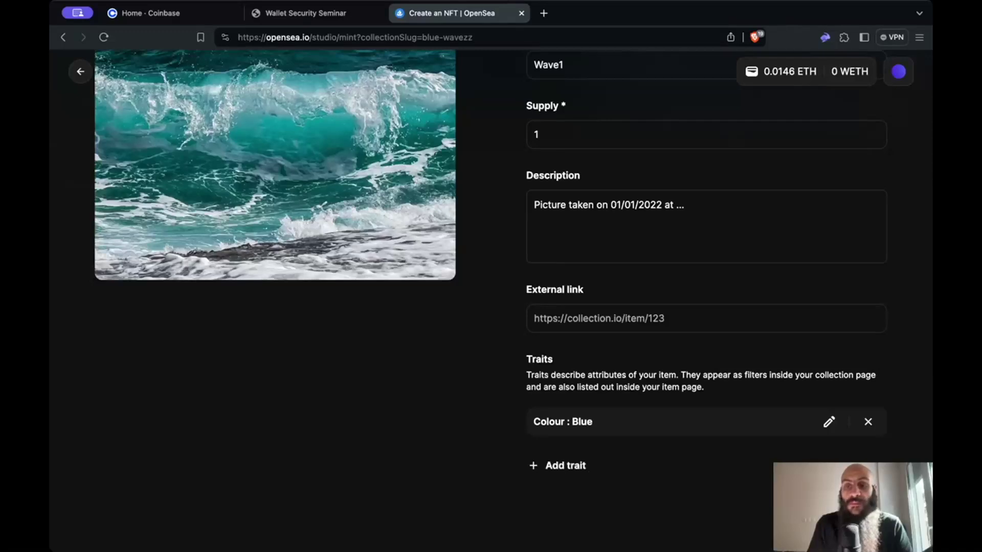
{"action": "left_click", "coordinate": [764, 496]}
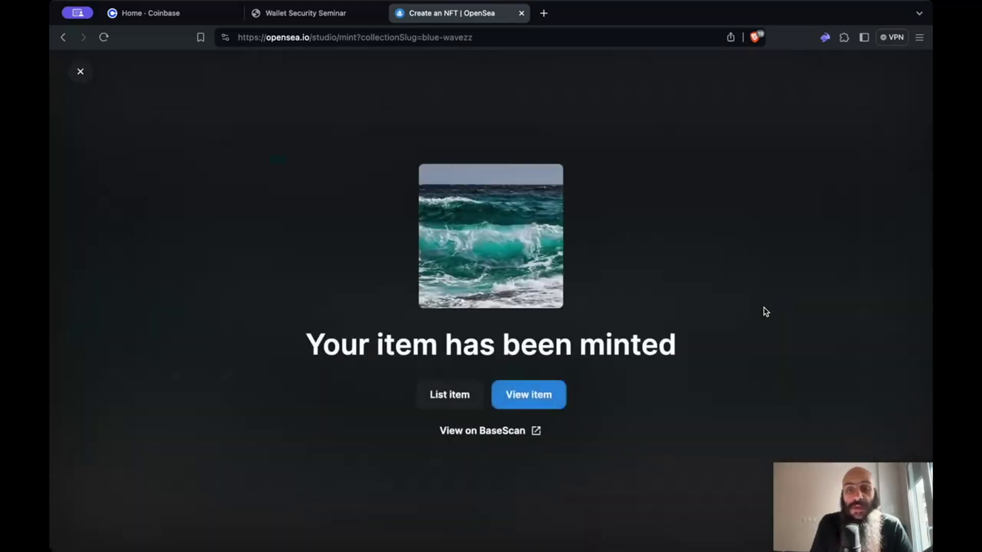
Go to the minted Wave1 item page and start a List for sale
{"action": "left_click", "coordinate": [530, 399]}
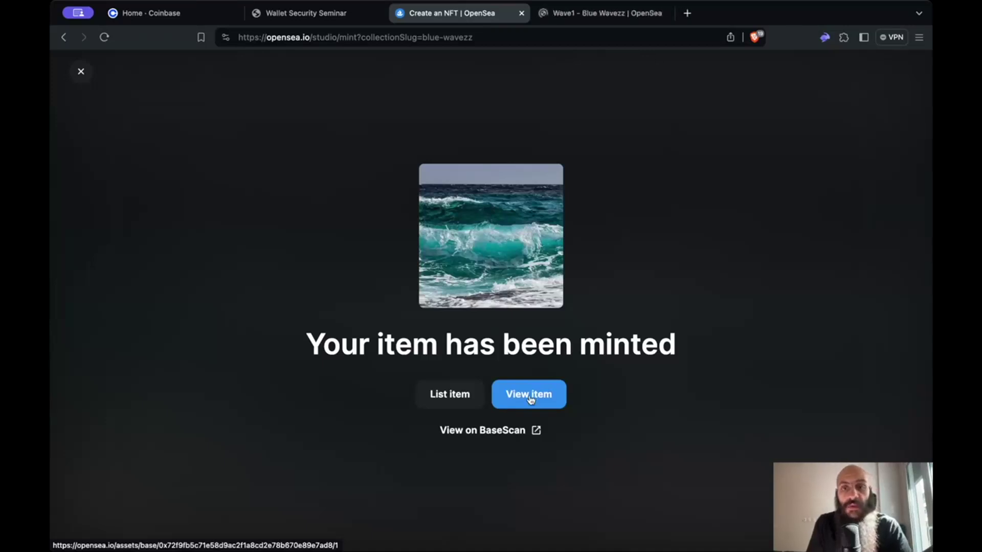
{"action": "left_click", "coordinate": [530, 399]}
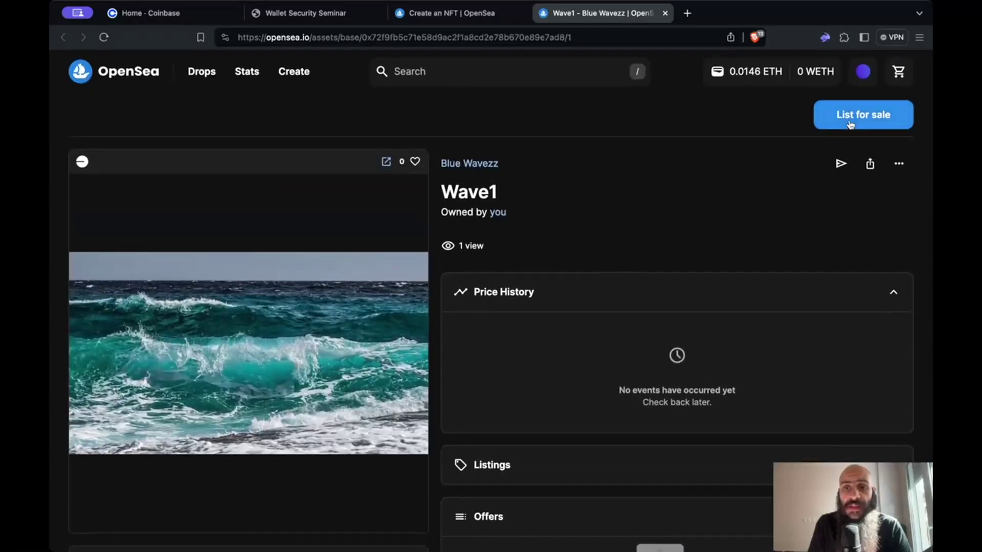
{"action": "left_click", "coordinate": [849, 125]}
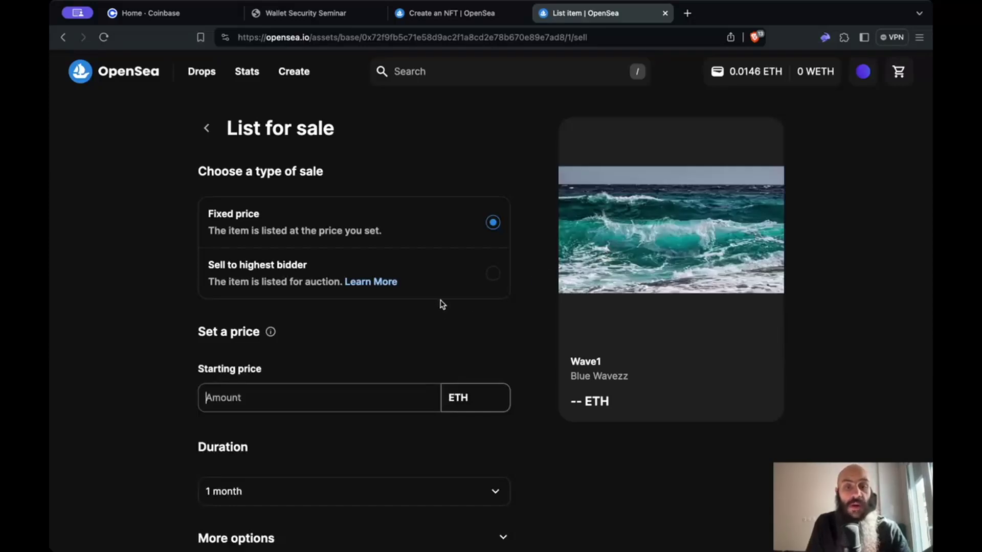
List Wave1 at a fixed price of 2 ETH with a 6-month duration and complete the listing
{"action": "left_click", "coordinate": [492, 269]}
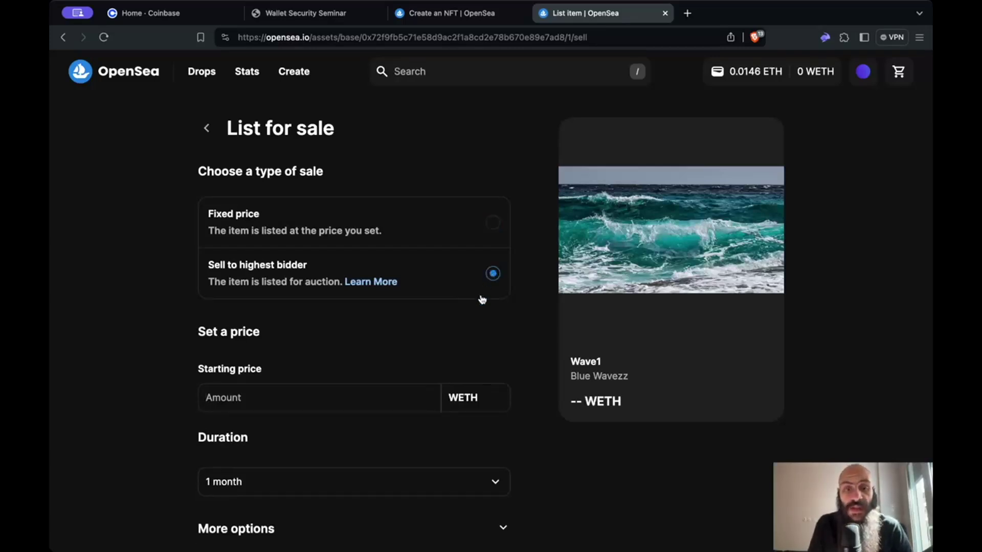
{"action": "scroll", "coordinate": [460, 335], "scroll_direction": "down", "scroll_amount": 3}
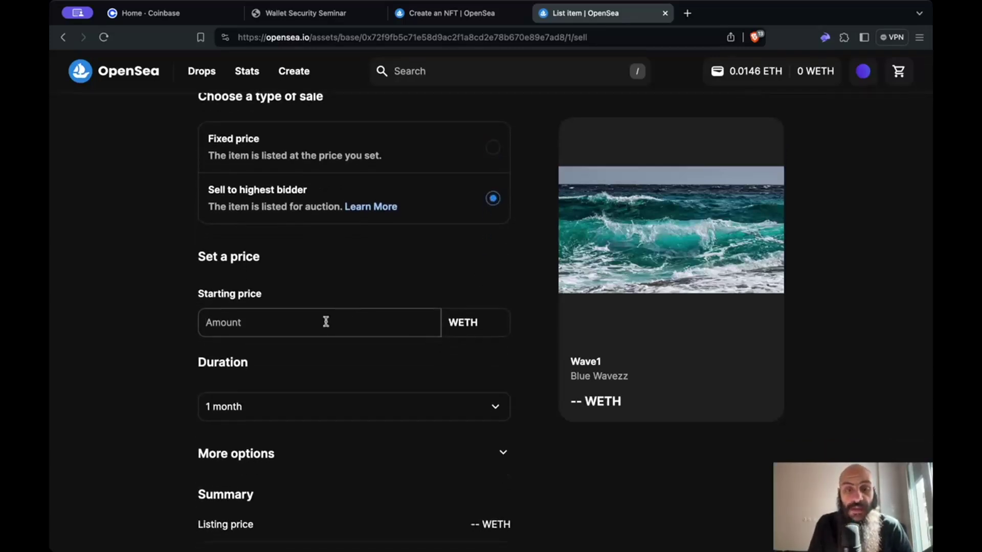
{"action": "left_click", "coordinate": [483, 153]}
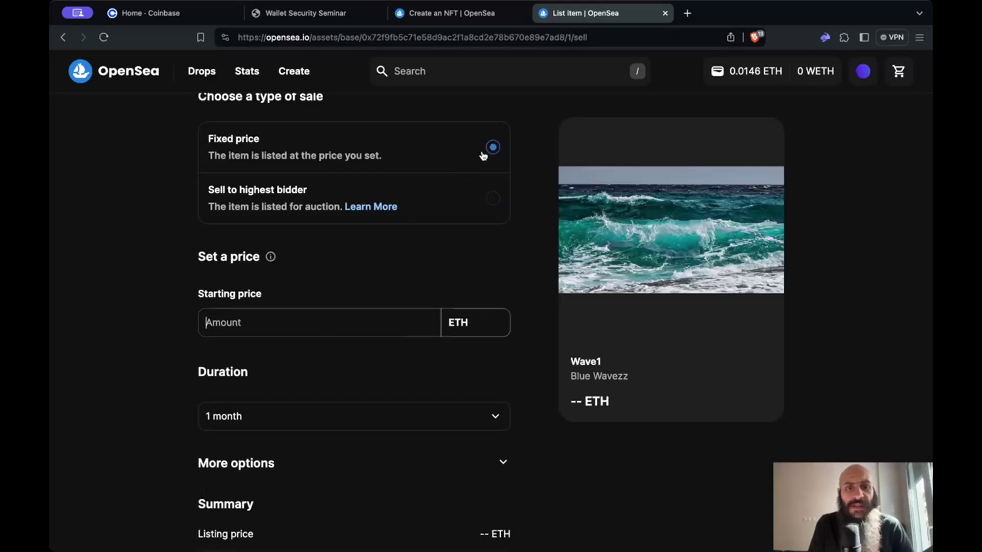
{"action": "left_click", "coordinate": [312, 330]}
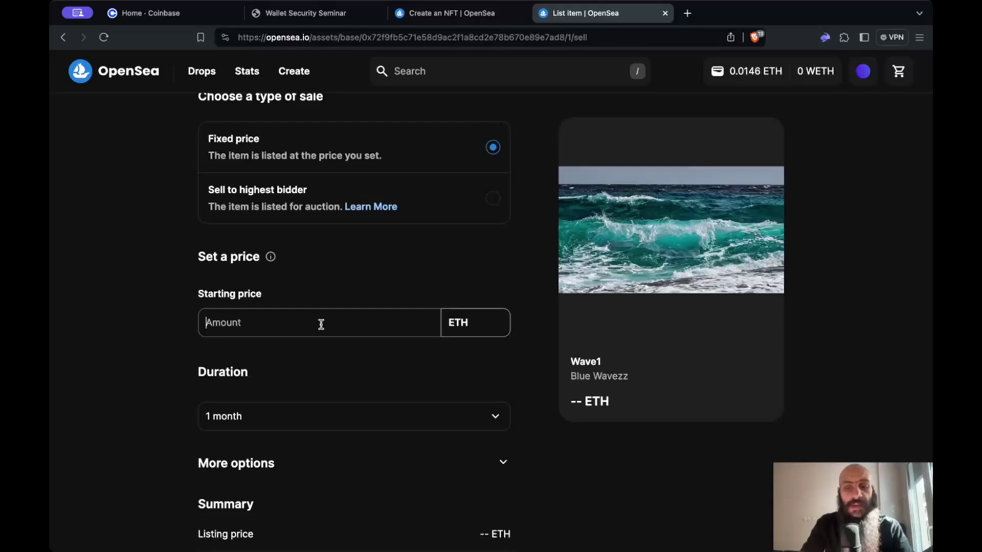
{"action": "type", "text": "2"}
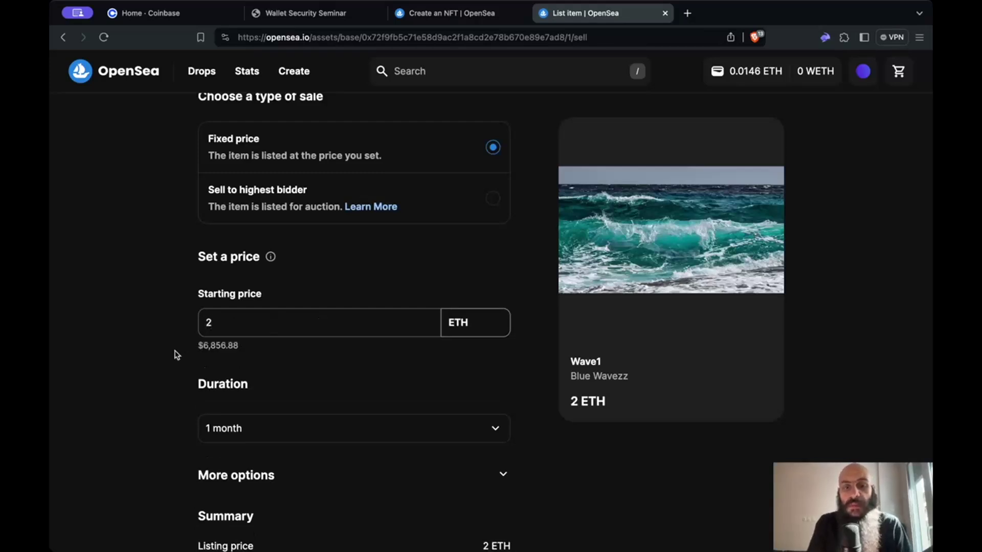
{"action": "scroll", "coordinate": [147, 355], "scroll_direction": "down", "scroll_amount": 4}
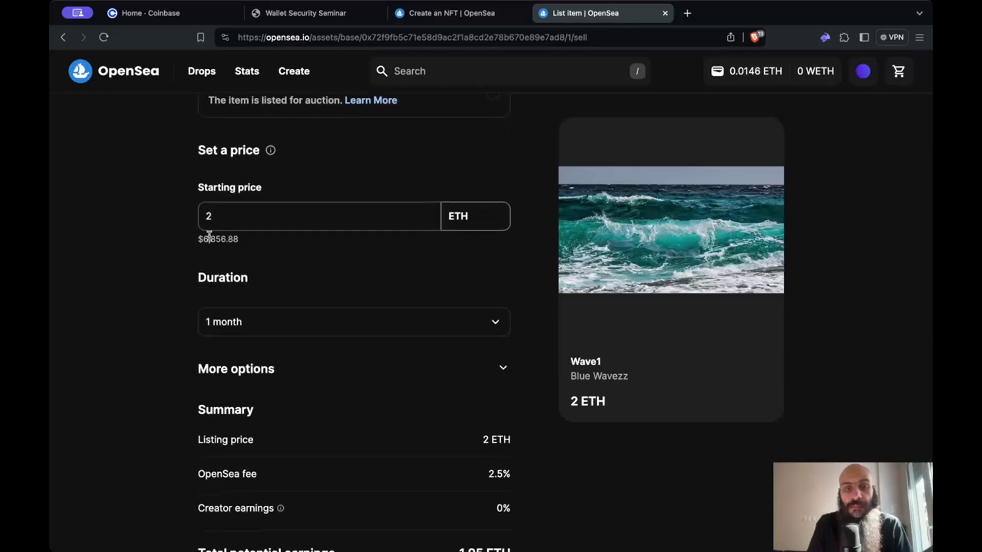
{"action": "scroll", "coordinate": [214, 345], "scroll_direction": "down", "scroll_amount": 2}
{"action": "left_click", "coordinate": [290, 287]}
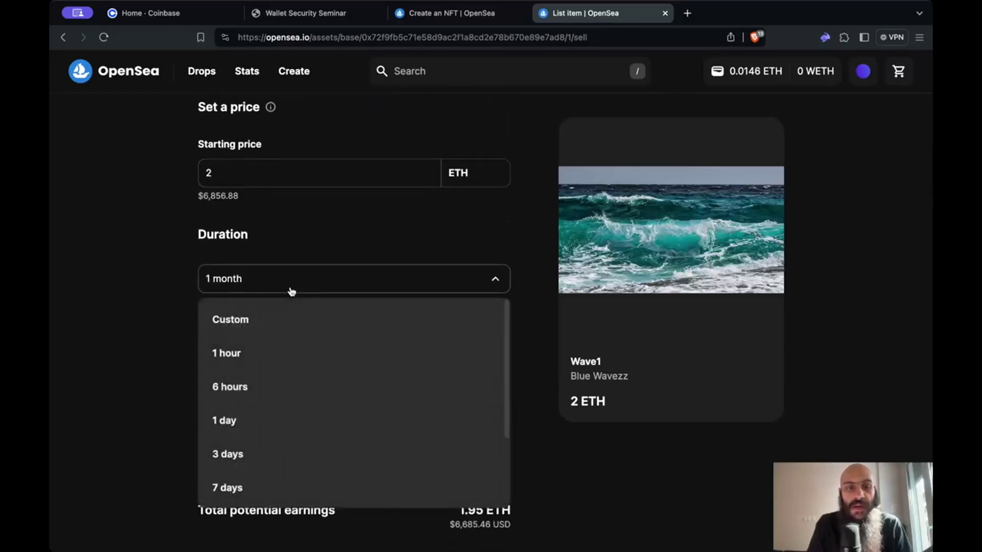
{"action": "scroll", "coordinate": [281, 388], "scroll_direction": "down", "scroll_amount": 2}
{"action": "scroll", "coordinate": [280, 390], "scroll_direction": "down", "scroll_amount": 2}
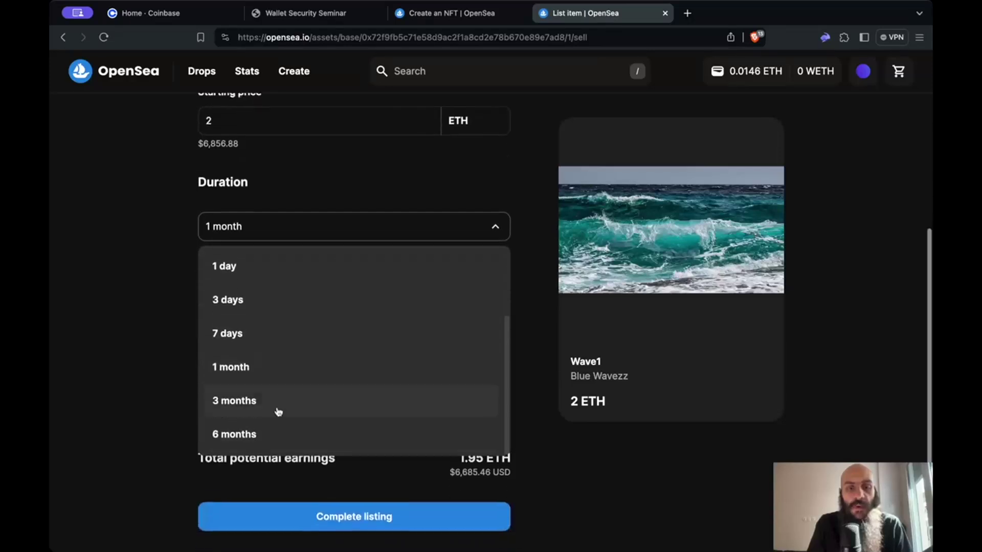
{"action": "left_click", "coordinate": [257, 430]}
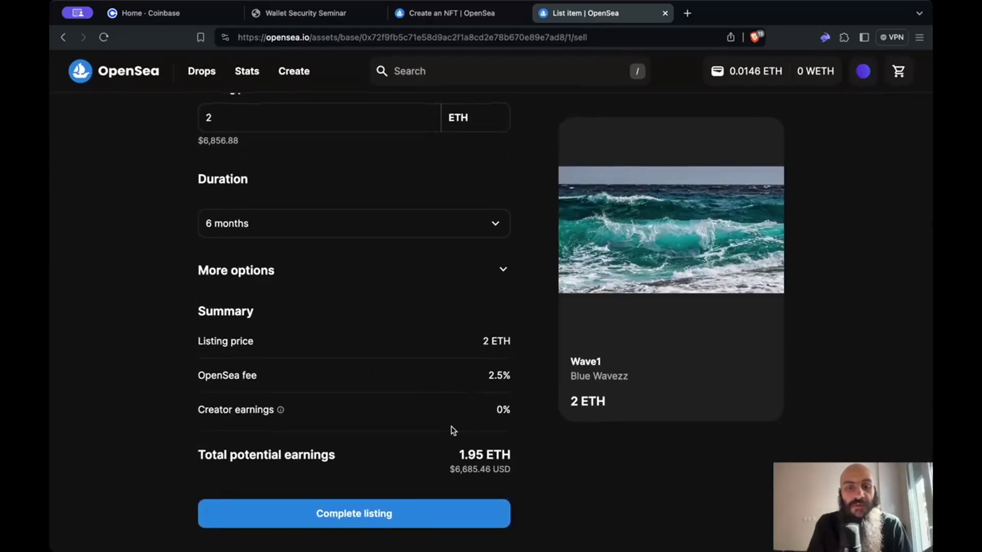
{"action": "left_click", "coordinate": [419, 512]}
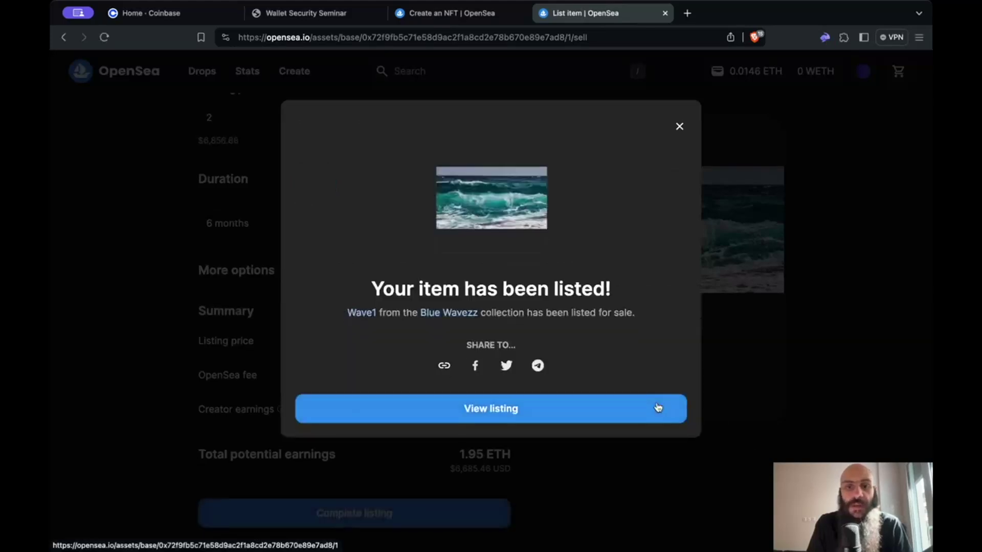
Review the Wave1 listing, then go to the Blue Wavezz collection page showing a 2 ETH floor
{"action": "left_click", "coordinate": [537, 411]}
{"action": "scroll", "coordinate": [522, 380], "scroll_direction": "down", "scroll_amount": 10}
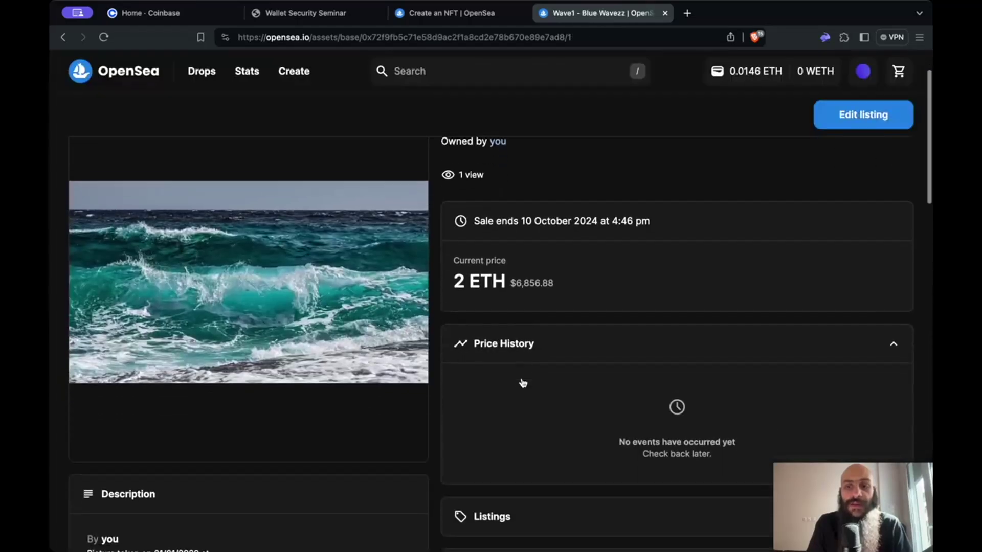
{"action": "scroll", "coordinate": [521, 381], "scroll_direction": "up", "scroll_amount": 10}
{"action": "scroll", "coordinate": [522, 381], "scroll_direction": "down", "scroll_amount": 10}
{"action": "scroll", "coordinate": [522, 381], "scroll_direction": "up", "scroll_amount": 10}
{"action": "scroll", "coordinate": [522, 381], "scroll_direction": "down", "scroll_amount": 1}
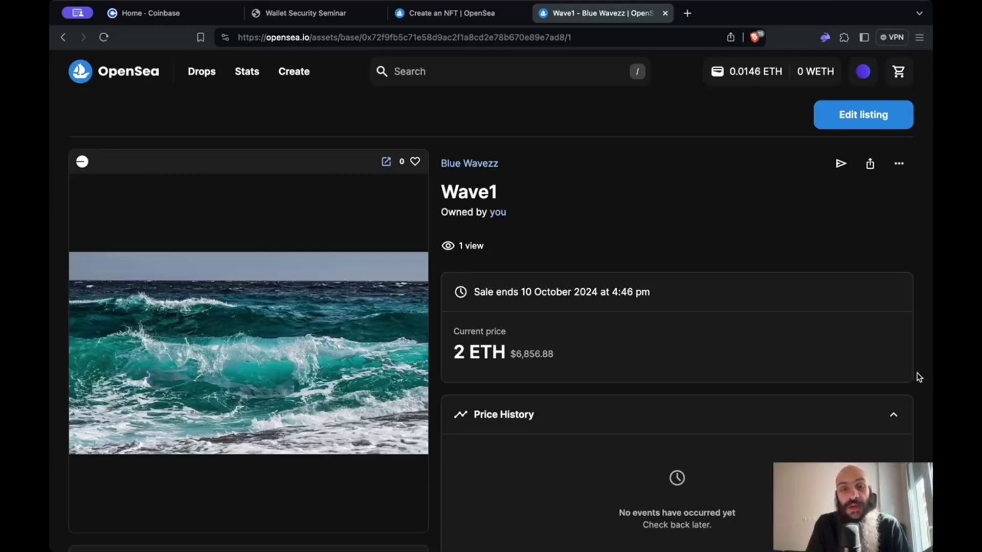
{"action": "left_click", "coordinate": [465, 164]}
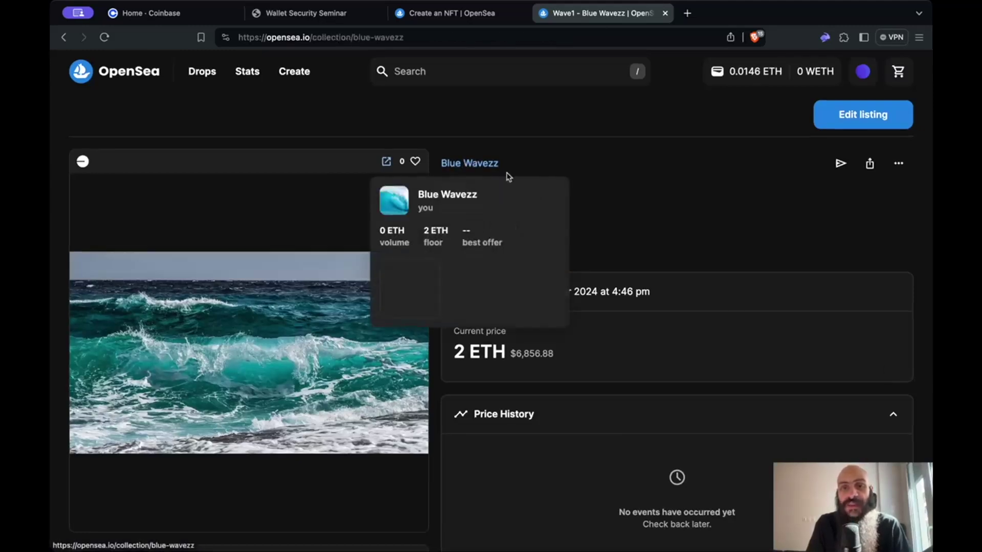
{"action": "scroll", "coordinate": [631, 300], "scroll_direction": "down", "scroll_amount": 2}
{"action": "scroll", "coordinate": [664, 304], "scroll_direction": "up", "scroll_amount": 2}
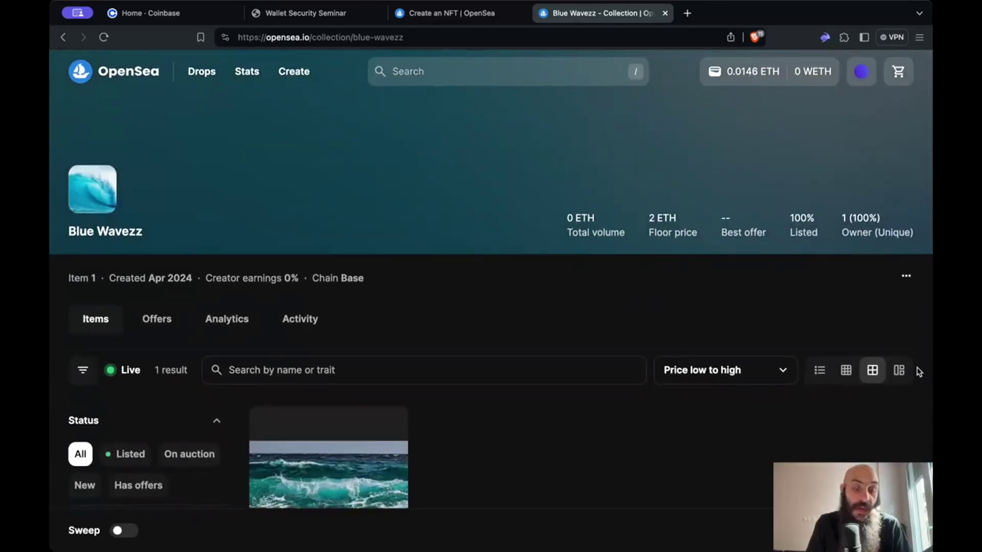